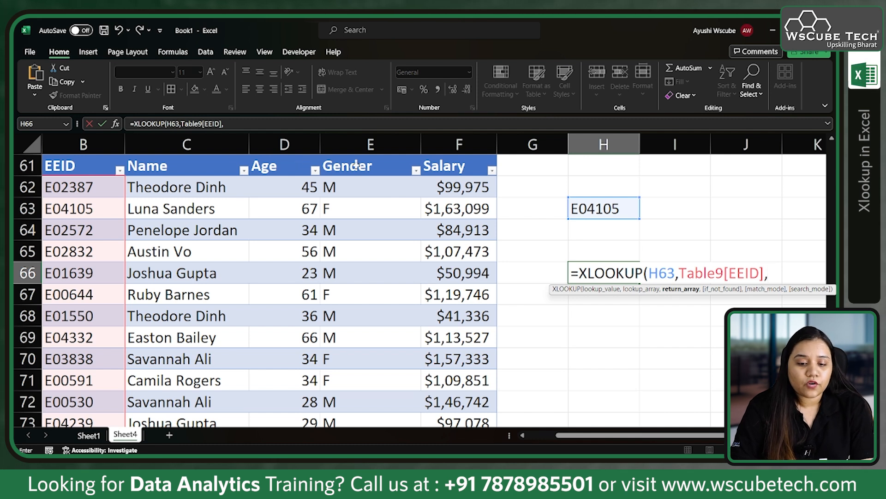
# Complete the XLOOKUP formula in H66 with the table's Salary column as the return array, then check the entered formula
pyautogui.click(449, 158)
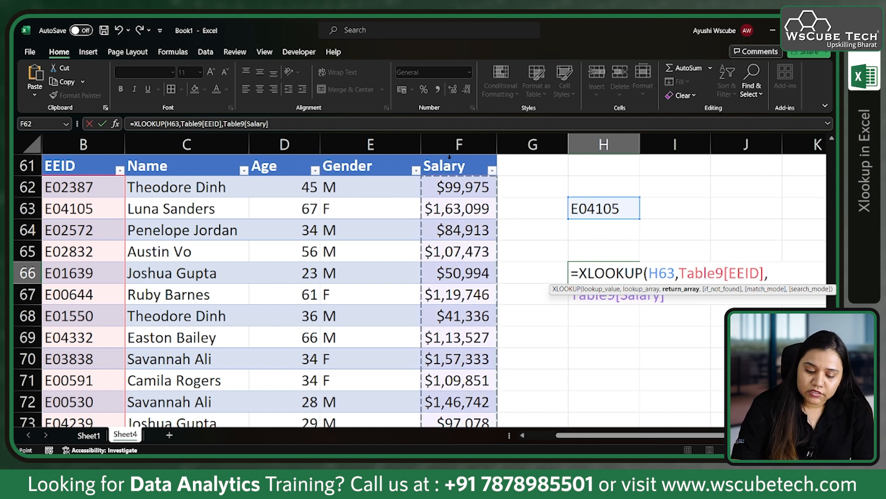
pyautogui.write(')')
pyautogui.press('Return')
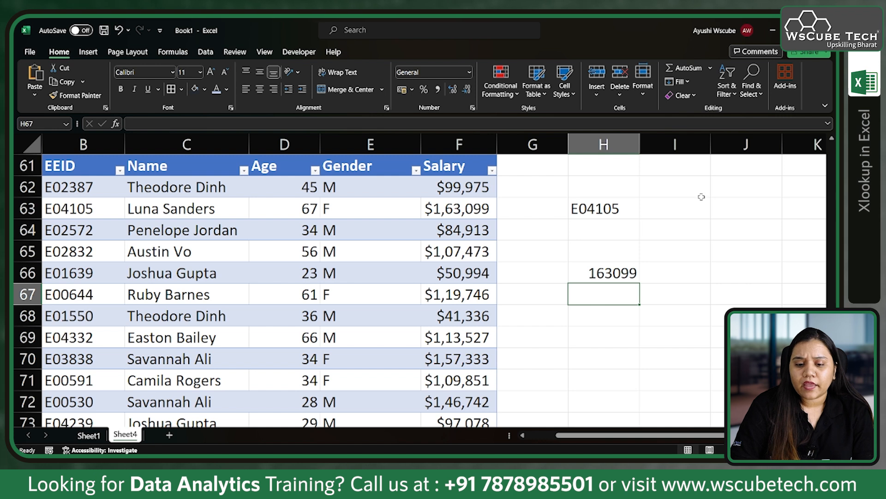
pyautogui.click(623, 276)
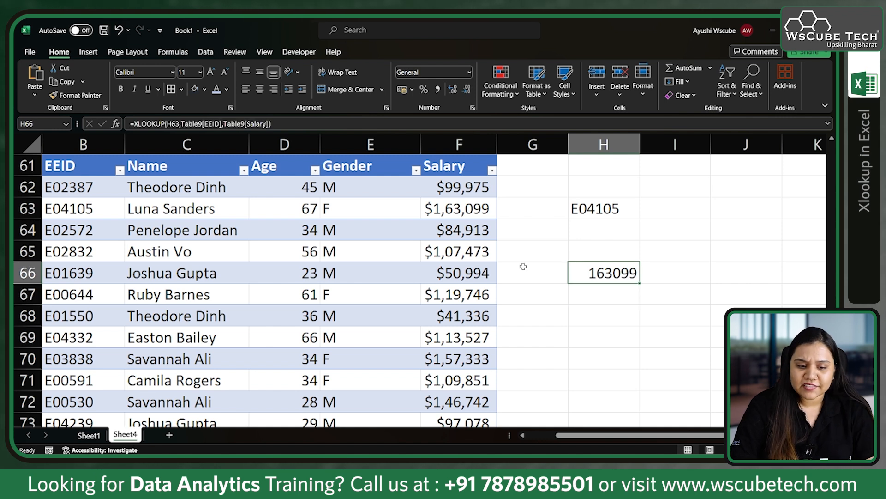
# Enter an XLOOKUP formula in H68 that looks up H66 in the Salary column and returns the matching entry from the Name column
pyautogui.click(609, 318)
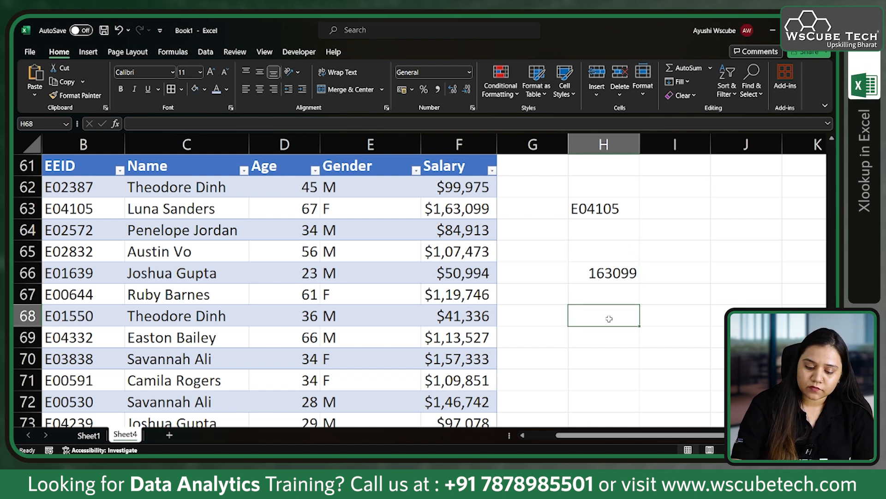
pyautogui.write('=xl')
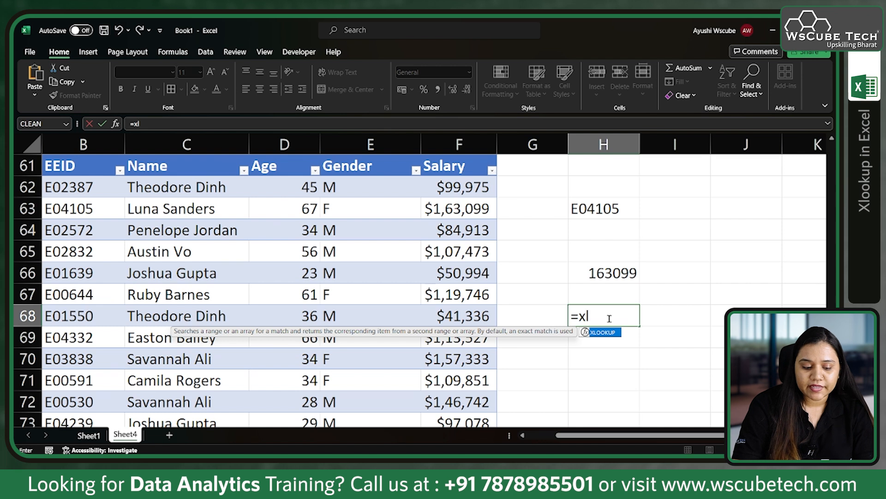
pyautogui.press('Tab')
pyautogui.click(604, 273)
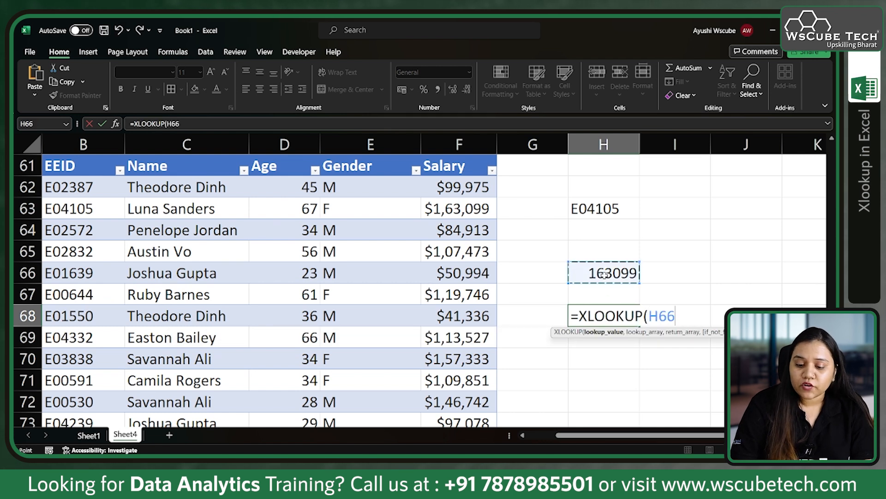
pyautogui.write('.')
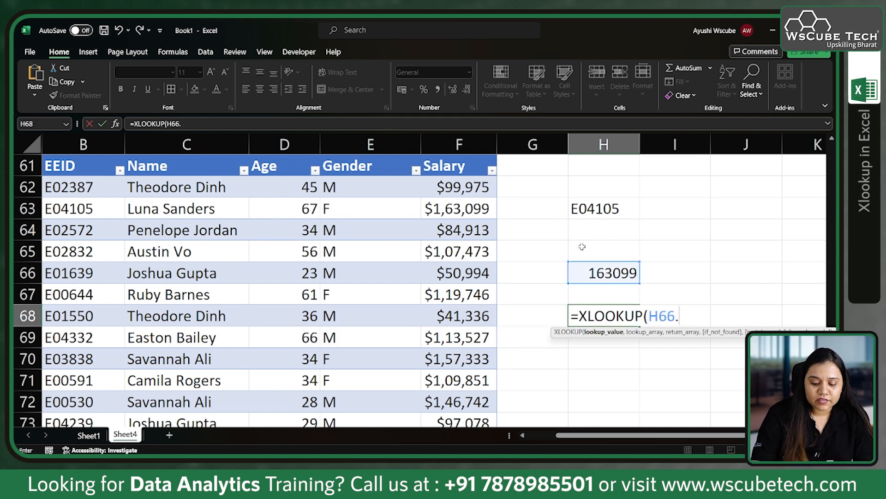
pyautogui.press('BackSpace')
pyautogui.write(',')
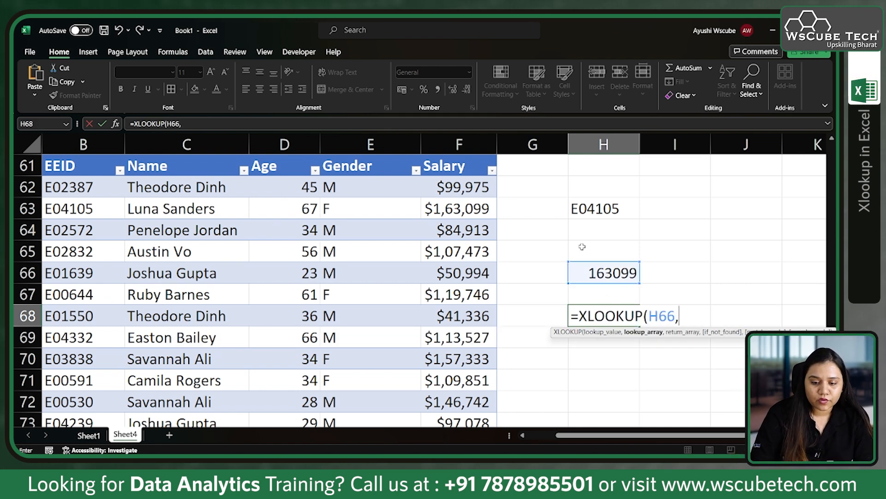
pyautogui.click(481, 157)
pyautogui.write(',')
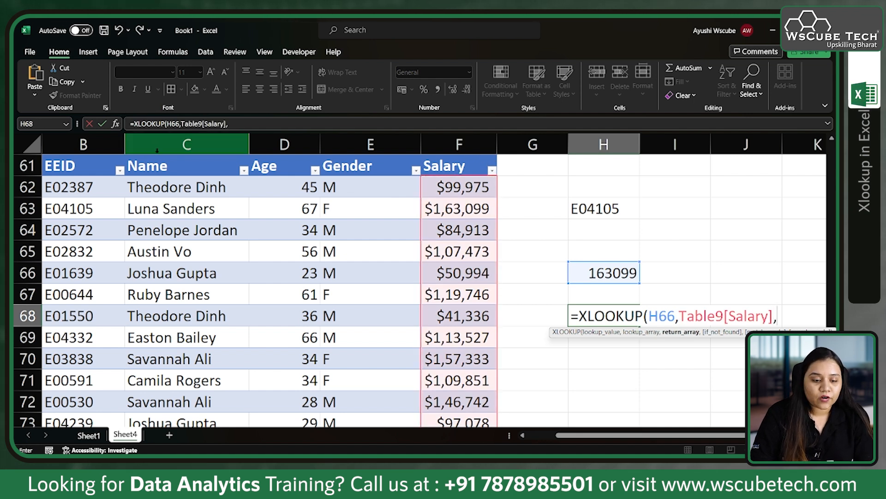
pyautogui.click(164, 155)
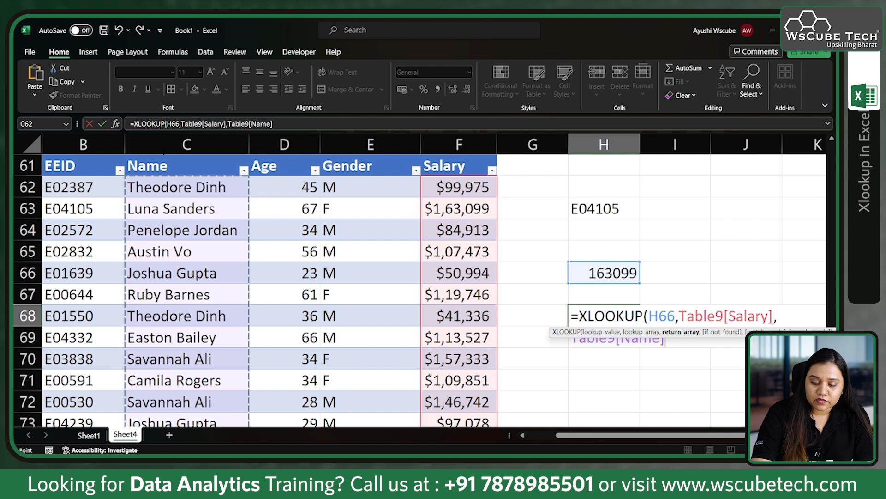
pyautogui.write(')')
pyautogui.press('Return')
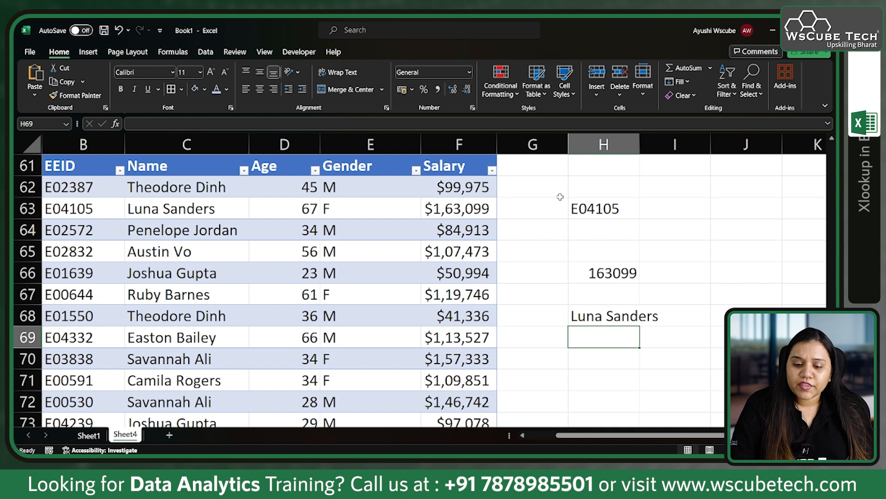
# Clear the two lookup formulas in H66 and H68, keeping the employee ID in H63
pyautogui.moveTo(579, 203); pyautogui.dragTo(669, 353)
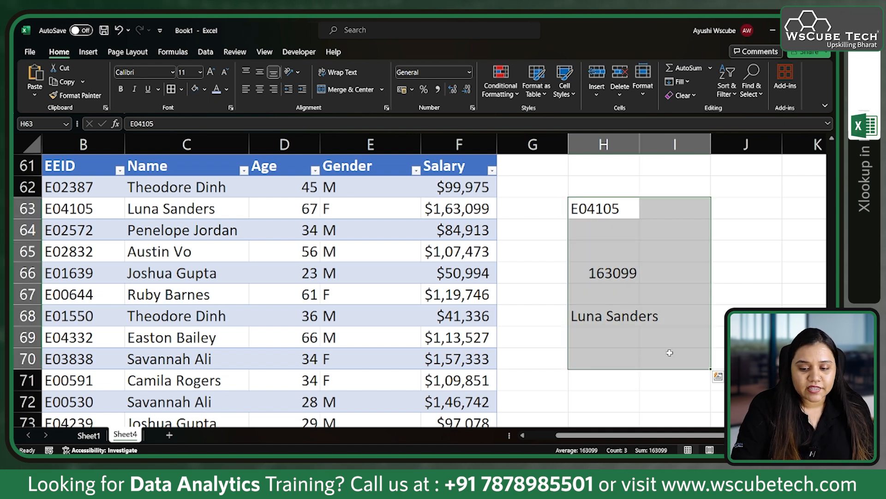
pyautogui.click(746, 294)
pyautogui.moveTo(605, 251); pyautogui.dragTo(639, 321)
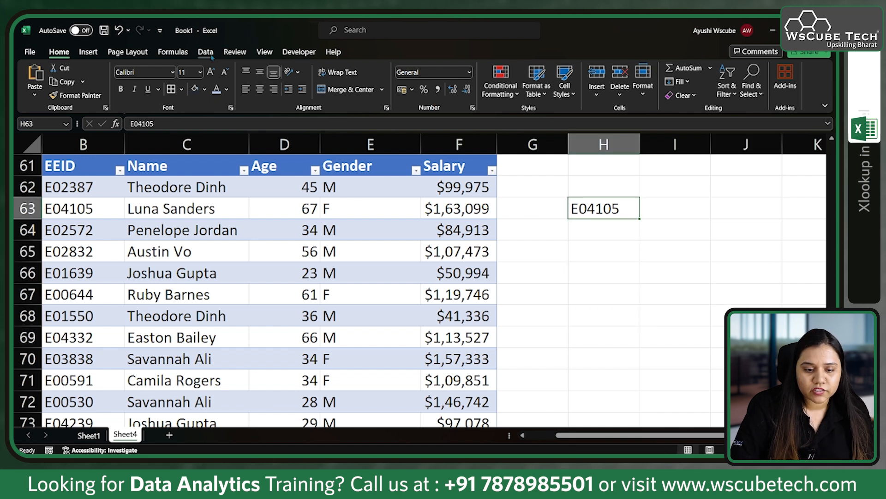
# Add list-type data validation to H63 with source $B$62:$B$74 and choose the employee ID of row 68 in it
pyautogui.click(211, 54)
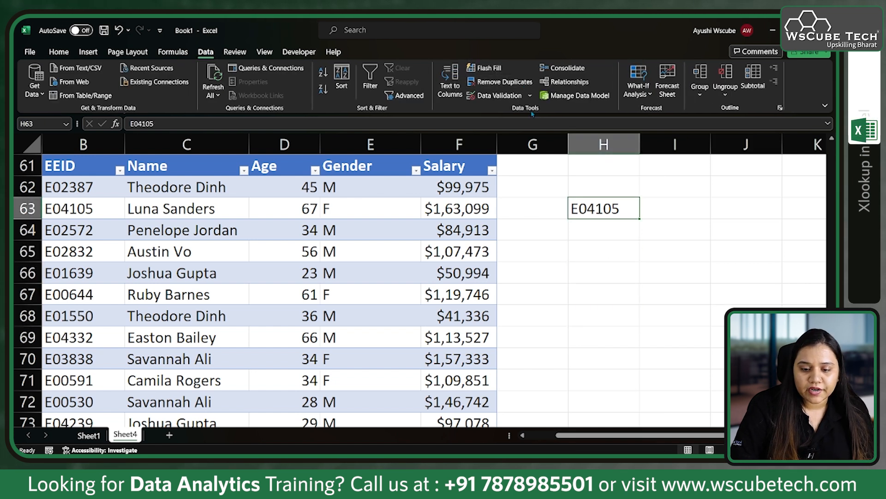
pyautogui.click(501, 96)
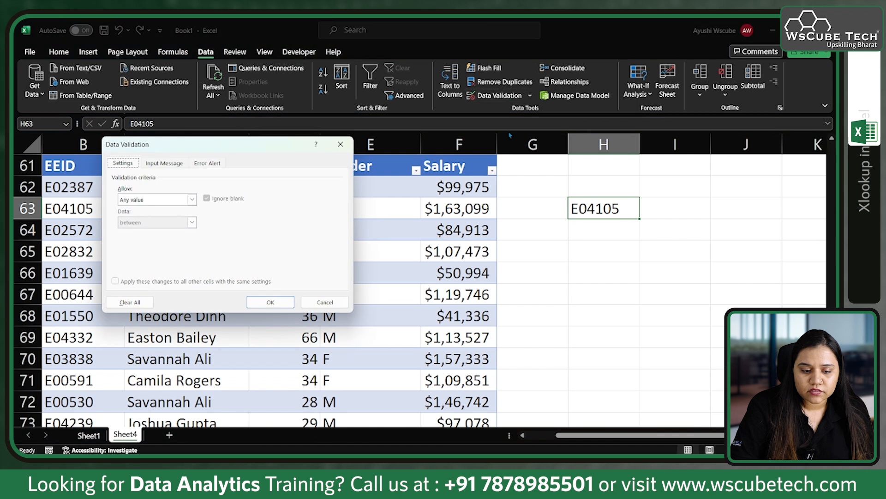
pyautogui.click(146, 201)
pyautogui.click(138, 230)
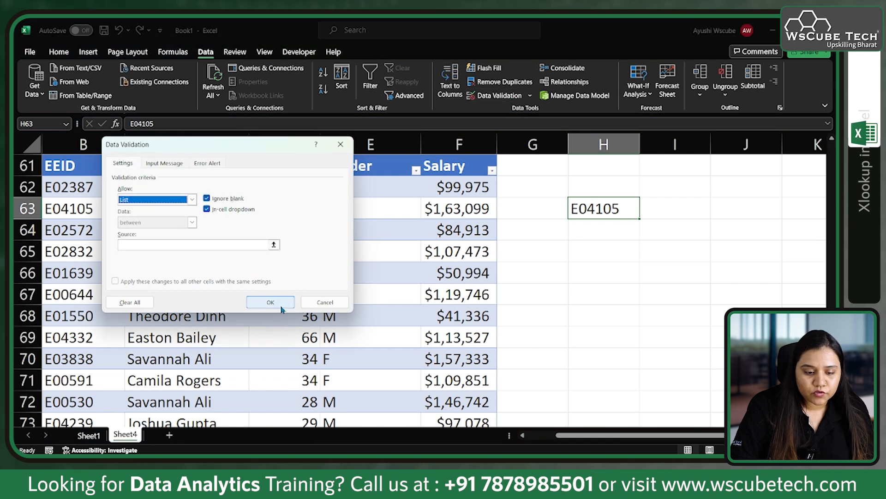
pyautogui.click(273, 245)
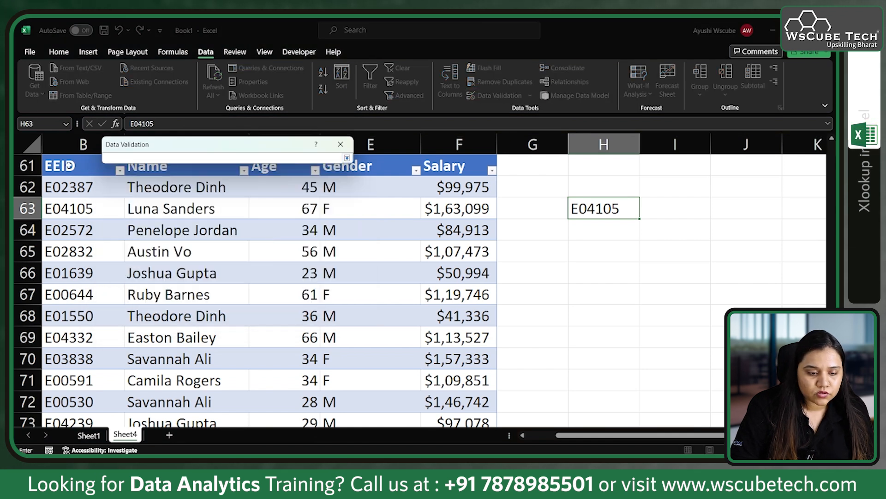
pyautogui.click(69, 187)
pyautogui.hotkey('ctrl', 'shift', 'Down')
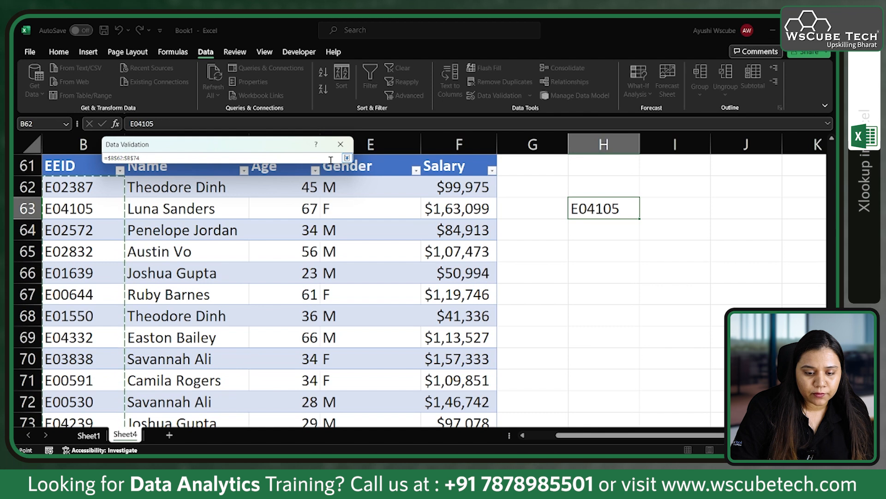
pyautogui.press('Return')
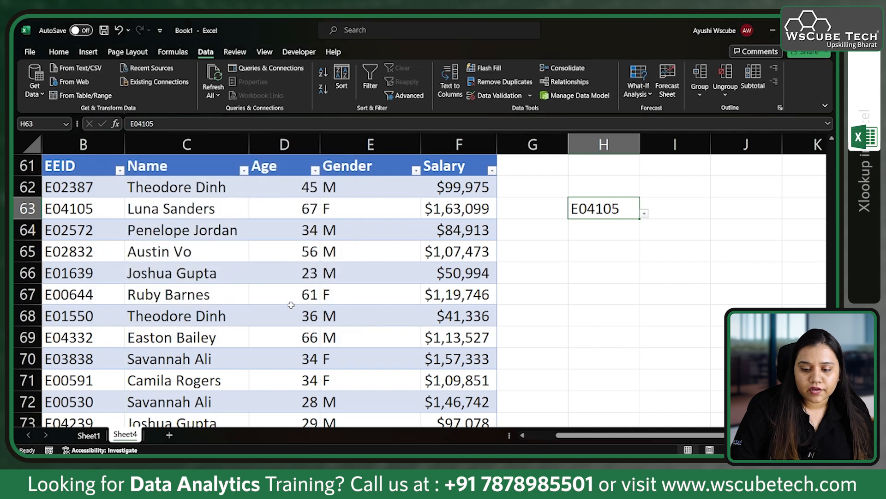
pyautogui.click(643, 213)
pyautogui.click(593, 302)
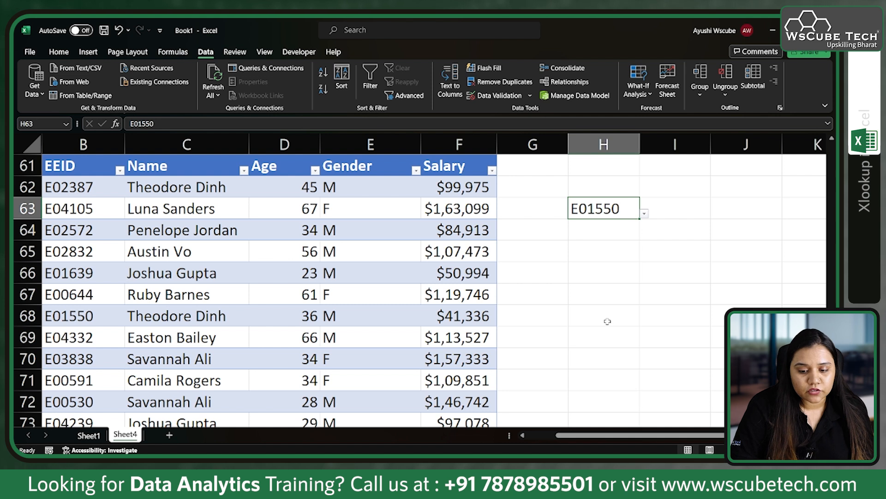
# Enter an XLOOKUP formula in H65 that looks up H63 in the EEID column and returns the matching entry from the Name column
pyautogui.click(604, 254)
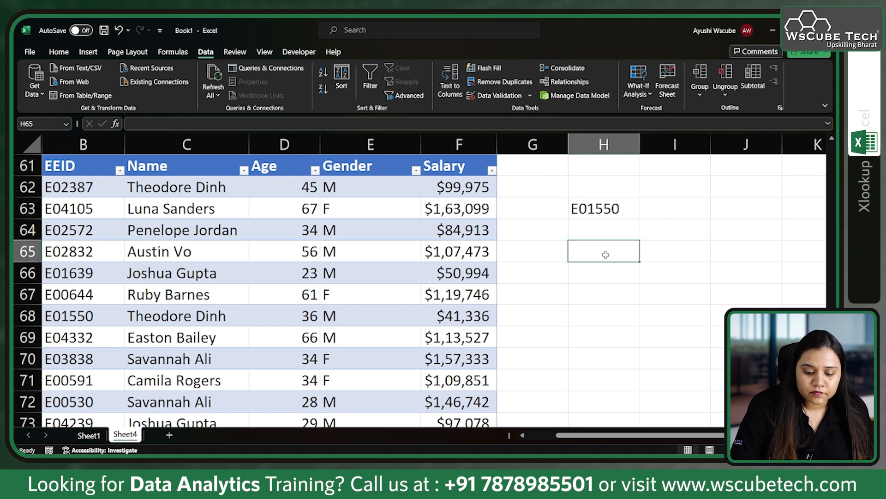
pyautogui.write('=xl')
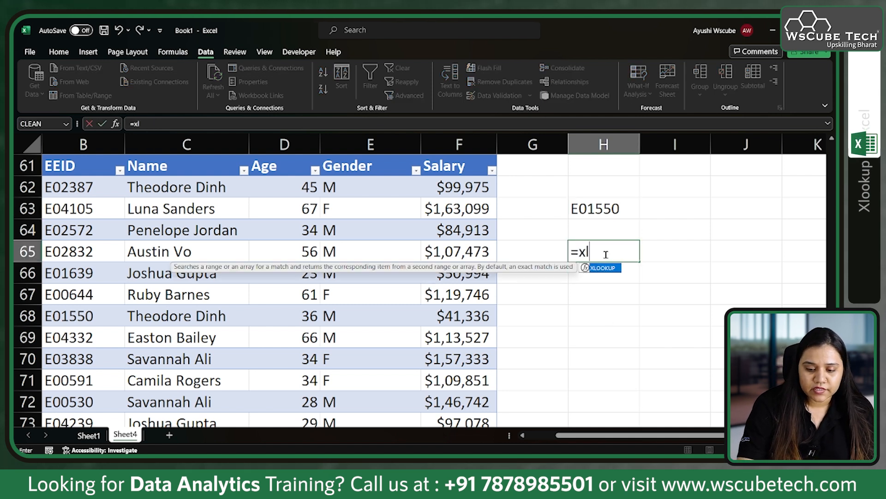
pyautogui.press('Tab')
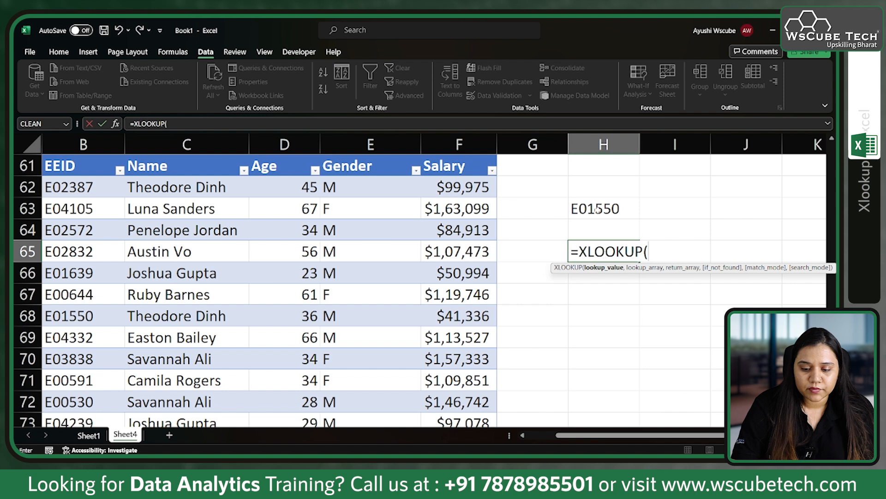
pyautogui.click(596, 209)
pyautogui.write(',')
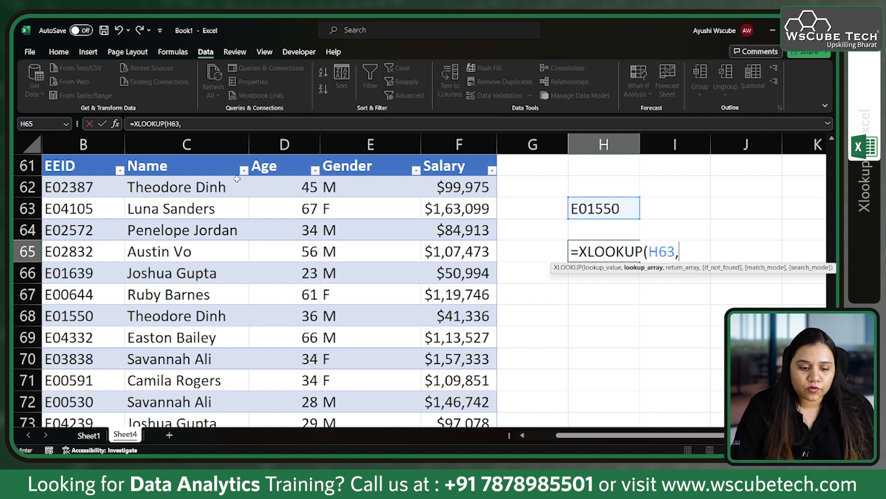
pyautogui.click(77, 159)
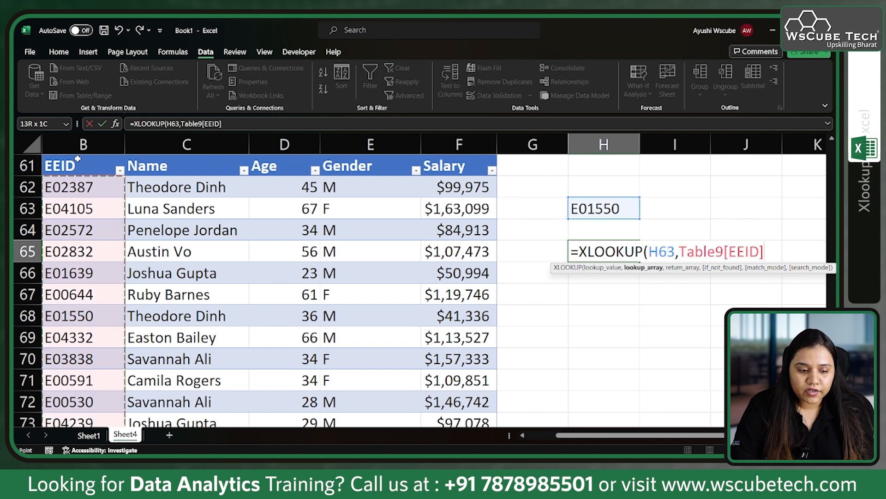
pyautogui.write(',')
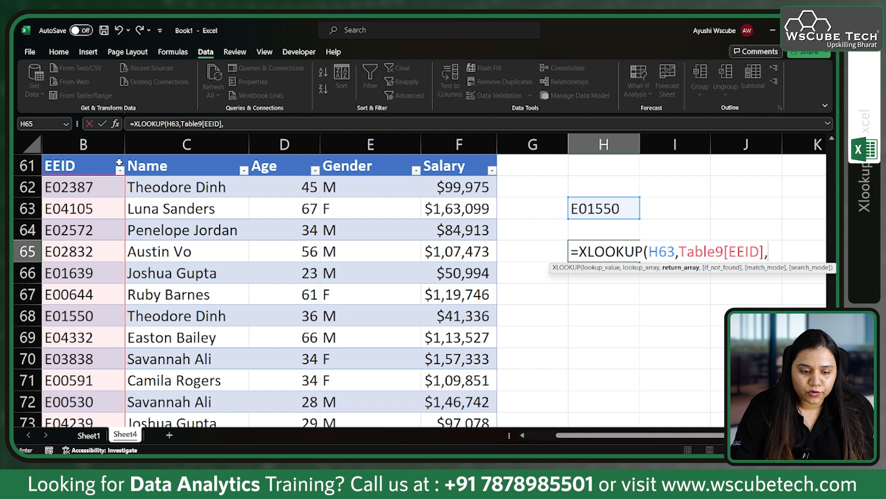
pyautogui.click(149, 157)
pyautogui.write(')')
pyautogui.press('Return')
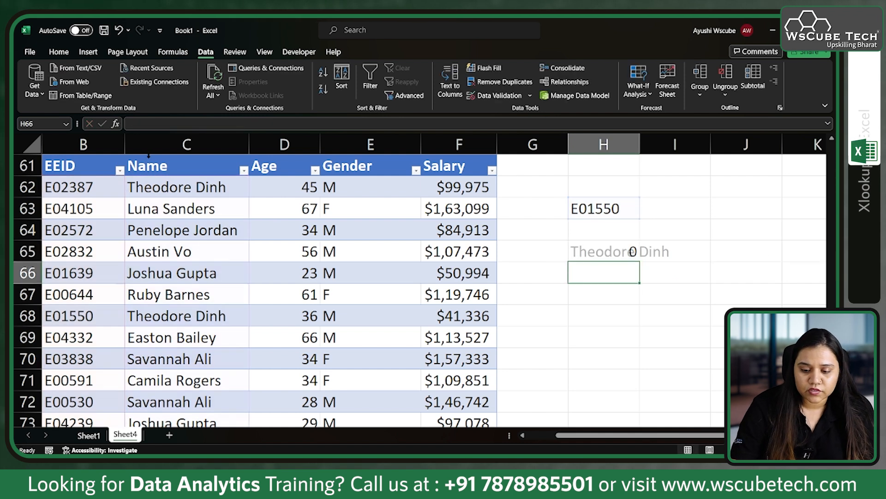
# Change H63 to the employee ID of row 73 and compare the name returned in H65 with that table row
pyautogui.moveTo(628, 204); pyautogui.dragTo(648, 222)
pyautogui.click(627, 209)
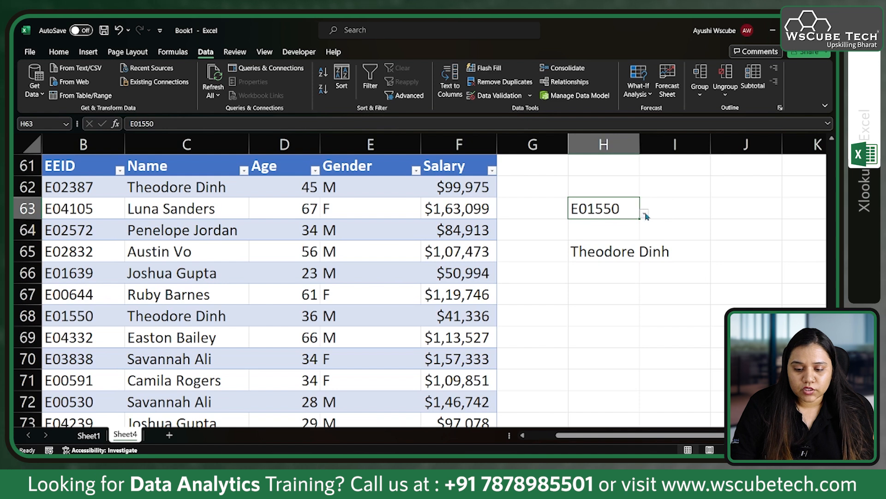
pyautogui.click(644, 213)
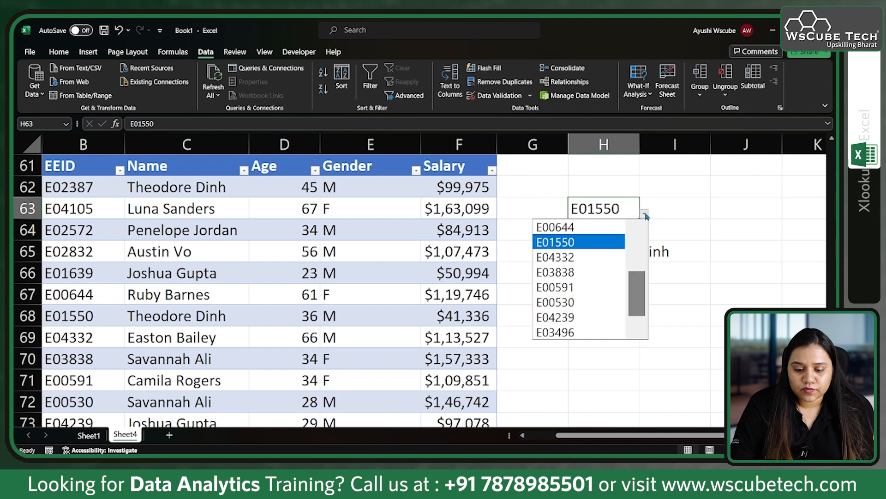
pyautogui.click(599, 324)
pyautogui.scroll(-1, 278, 363)
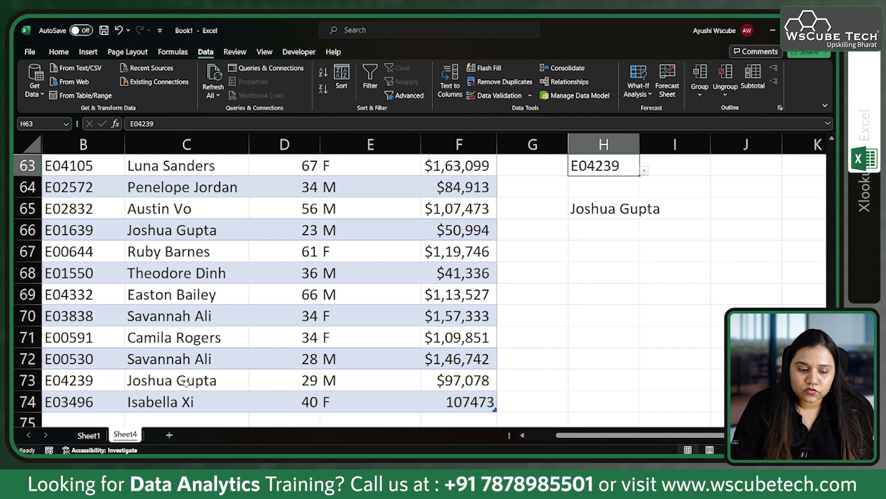
pyautogui.scroll(1, 79, 275)
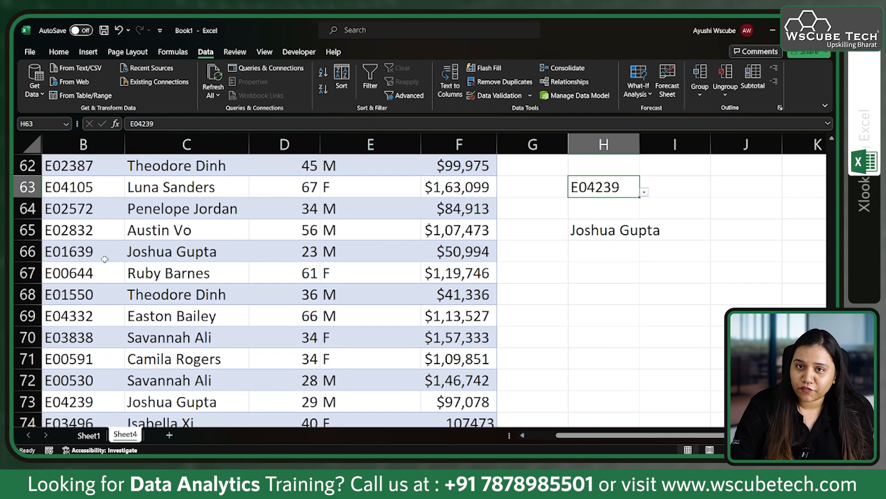
pyautogui.scroll(1, 287, 249)
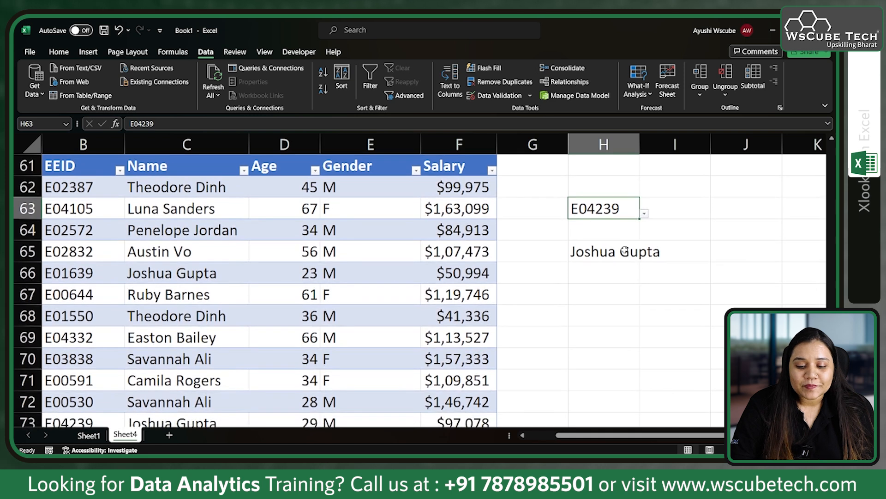
# Delete the XLOOKUP formula in H65 and select the dropdown cell H63
pyautogui.click(623, 251)
pyautogui.press('Delete')
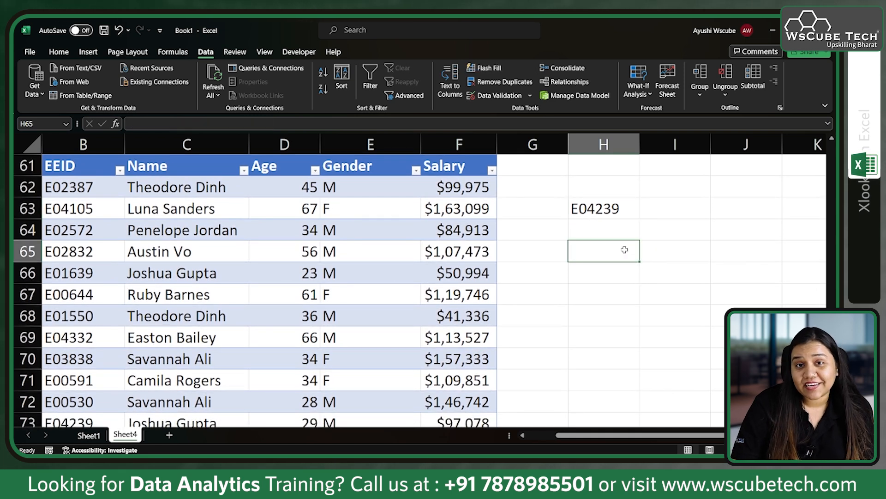
pyautogui.click(600, 228)
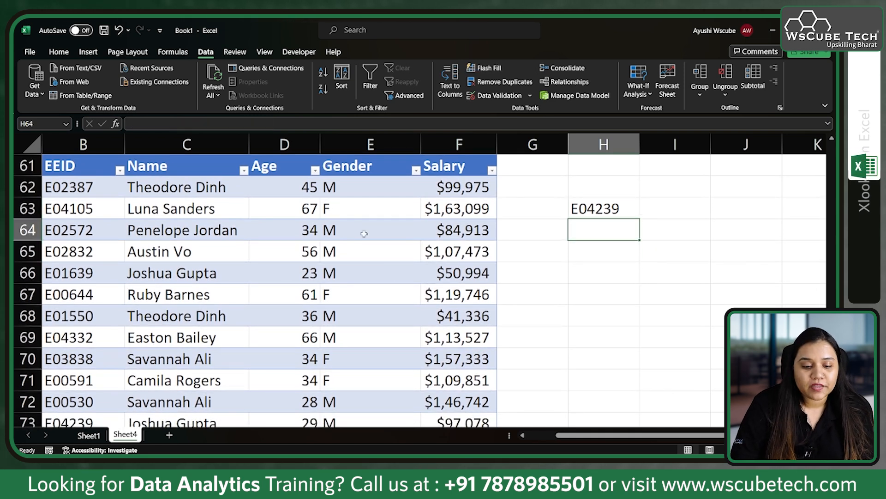
pyautogui.click(608, 203)
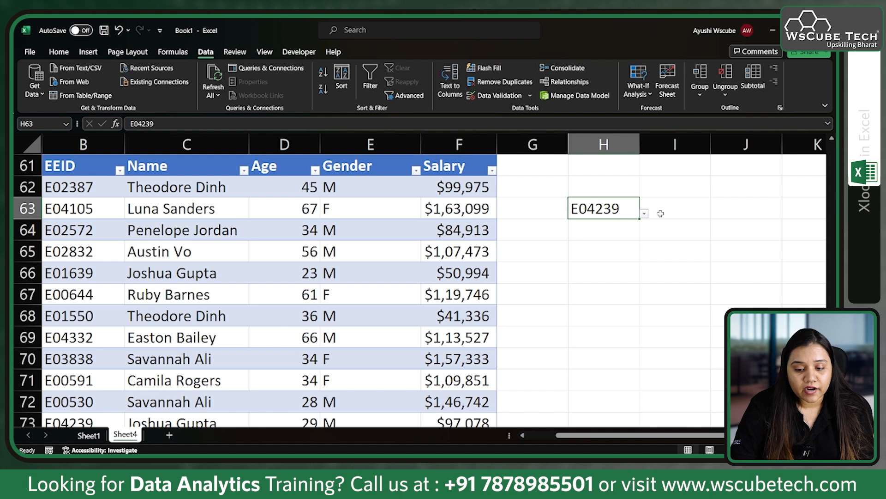
# Add list-type data validation to H64 with the header cells $B$61:$F$61 as source and choose Age in it
pyautogui.click(627, 229)
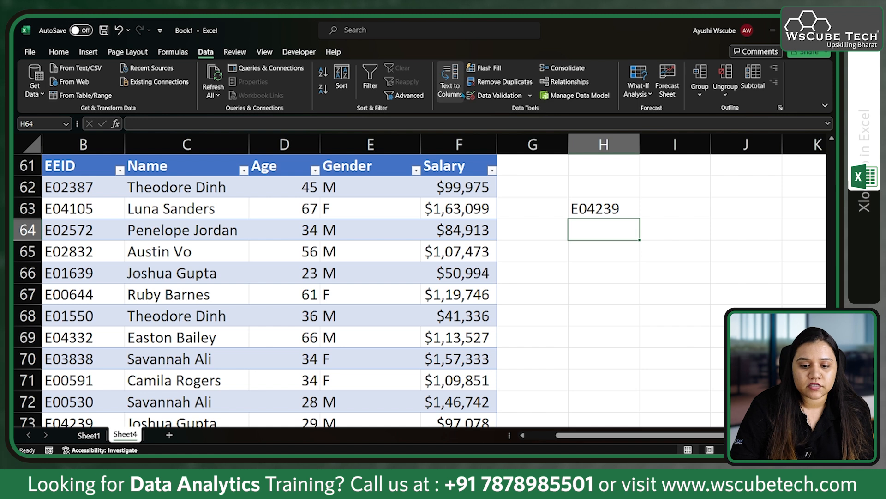
pyautogui.click(501, 100)
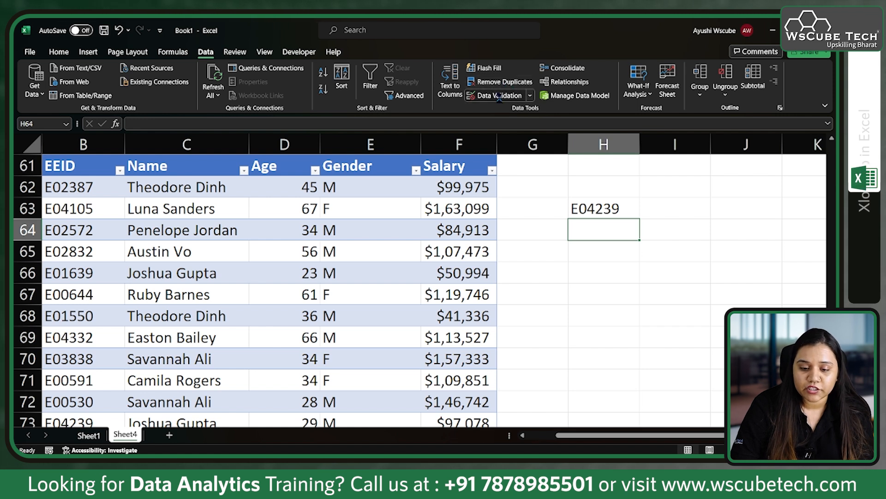
pyautogui.click(181, 201)
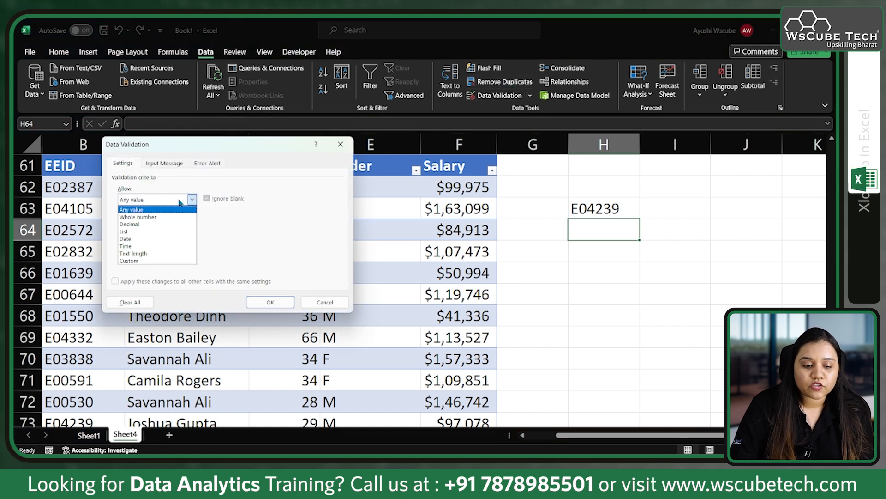
pyautogui.click(162, 231)
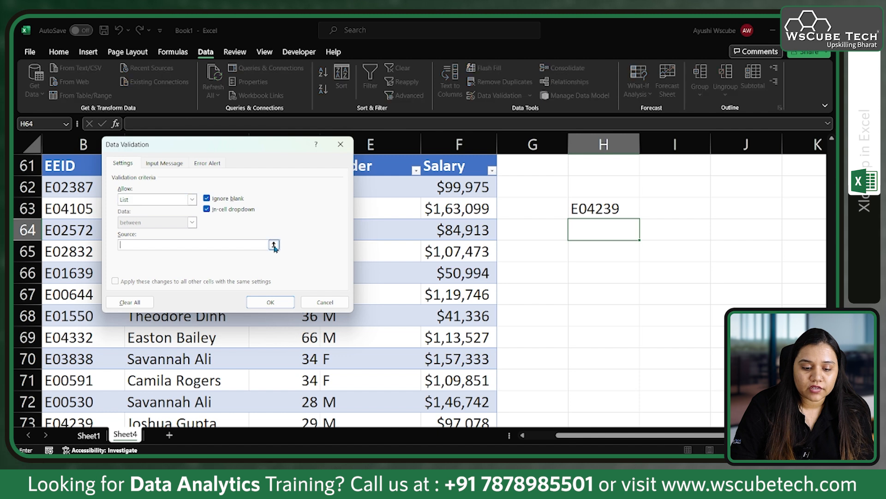
pyautogui.click(273, 244)
pyautogui.moveTo(73, 163); pyautogui.dragTo(444, 170)
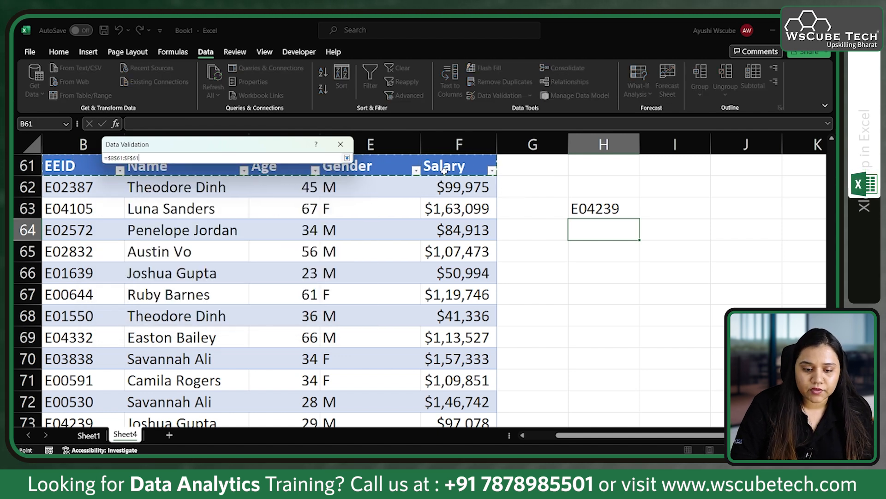
pyautogui.click(347, 157)
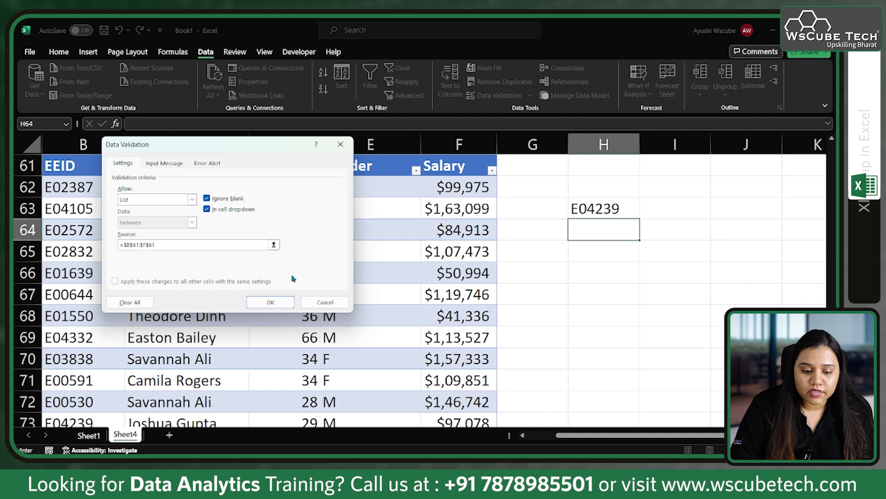
pyautogui.click(270, 301)
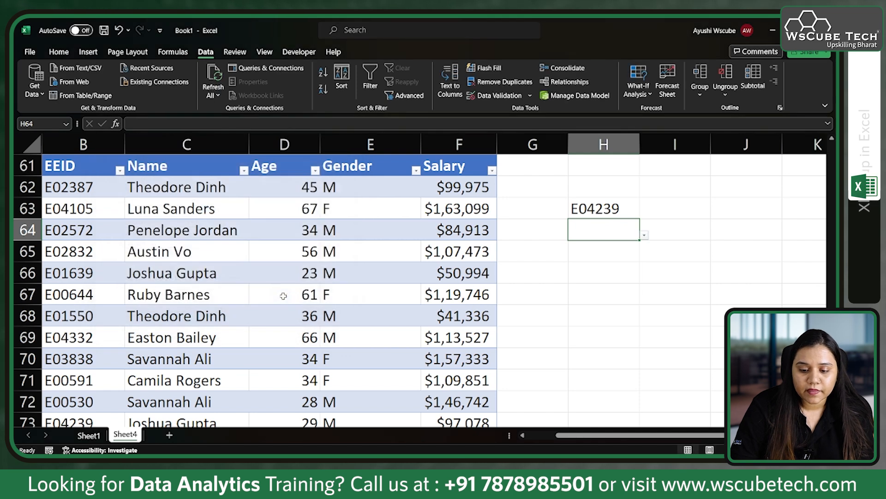
pyautogui.click(645, 235)
pyautogui.click(623, 277)
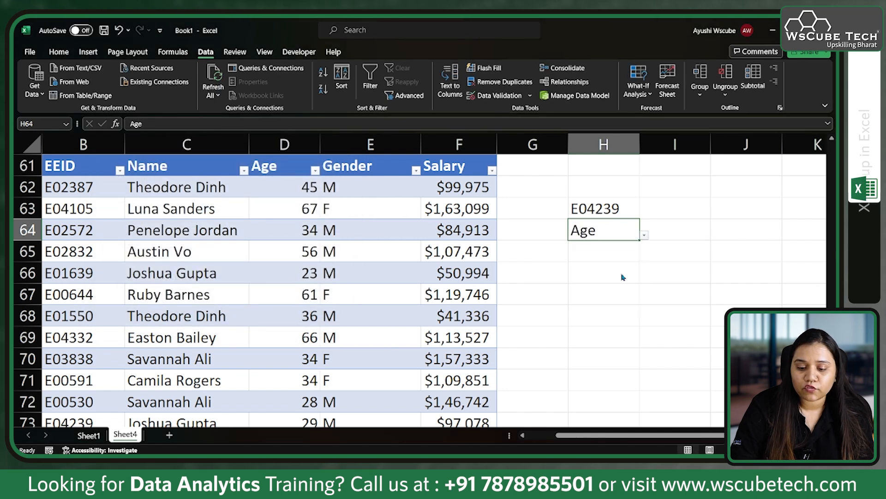
# Begin an XLOOKUP formula in H67 with H63 as lookup value and the table's EEID column as lookup array
pyautogui.click(605, 294)
pyautogui.write('=xl')
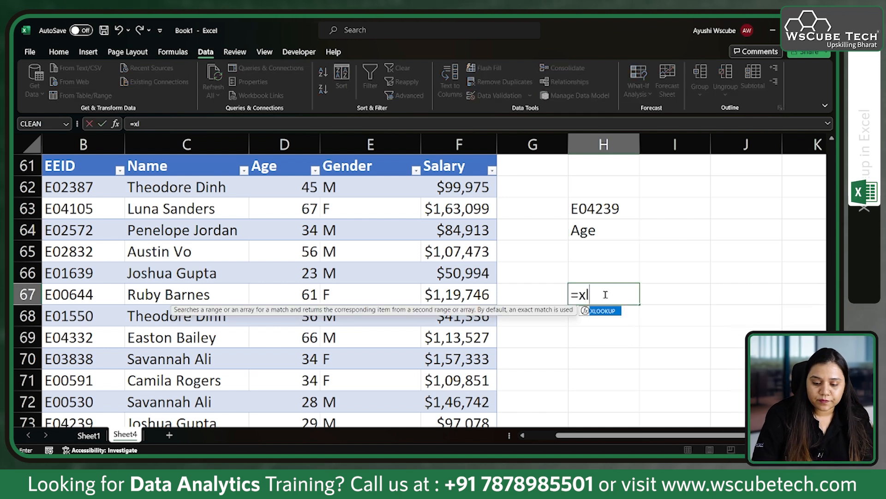
pyautogui.press('Tab')
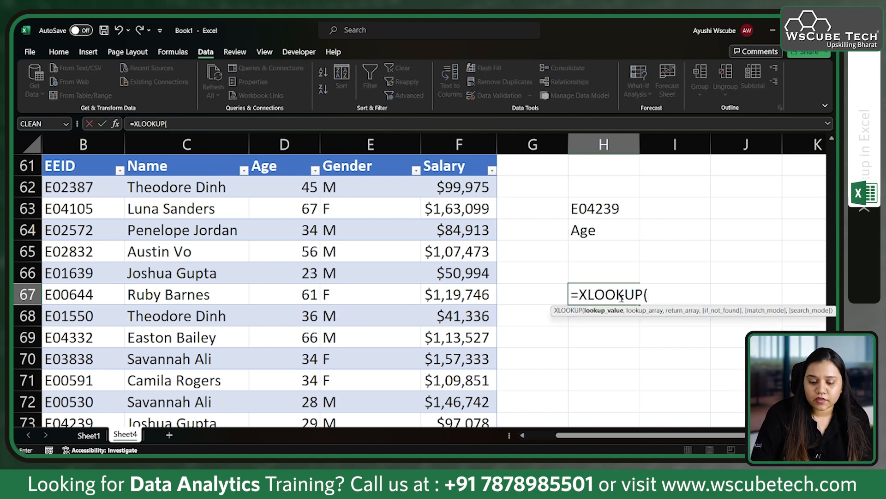
pyautogui.click(617, 210)
pyautogui.write(',')
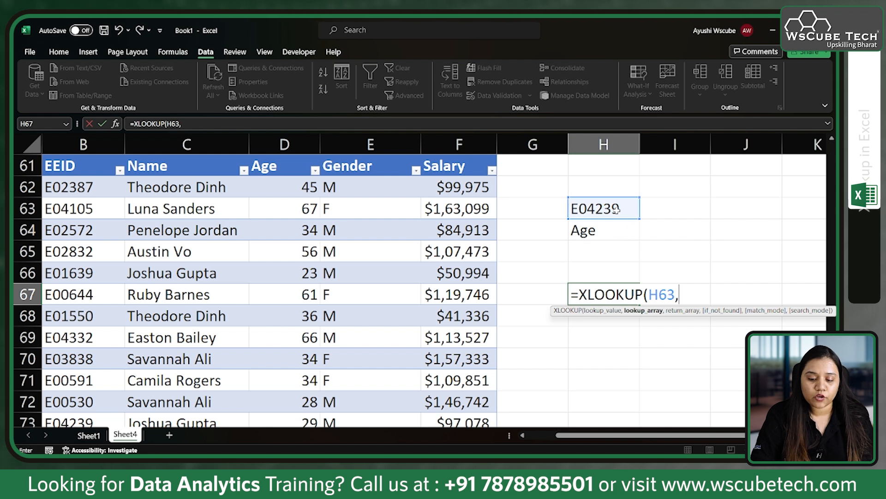
pyautogui.click(73, 157)
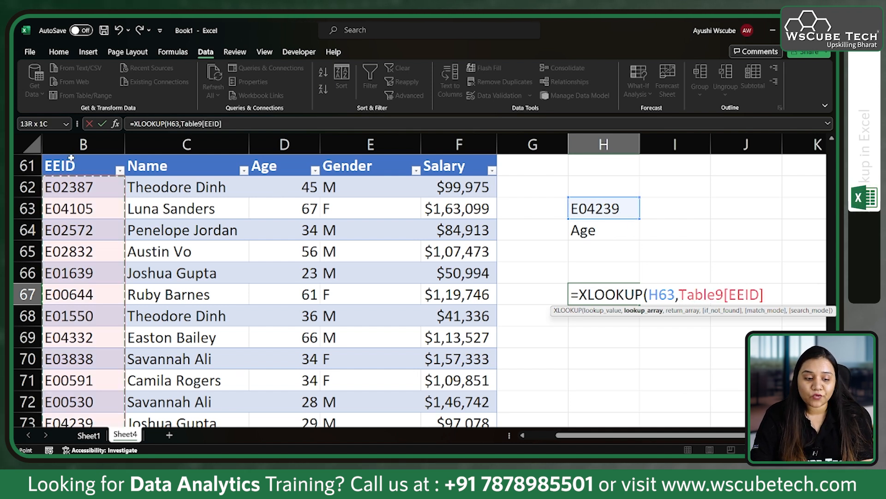
pyautogui.write(',')
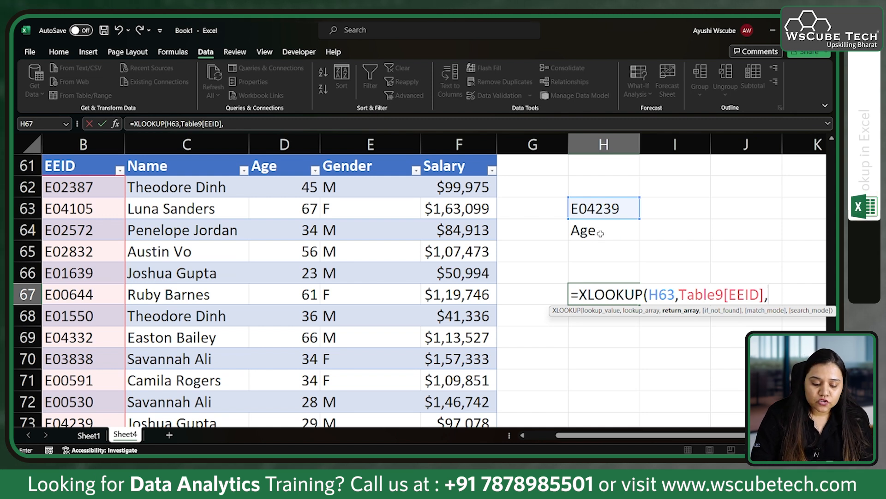
# Complete the formula with a nested XLOOKUP as return array, matching H64 in the Name-to-Salary headers and returning from the Name-to-Salary data columns
pyautogui.write('xl')
pyautogui.press('Tab')
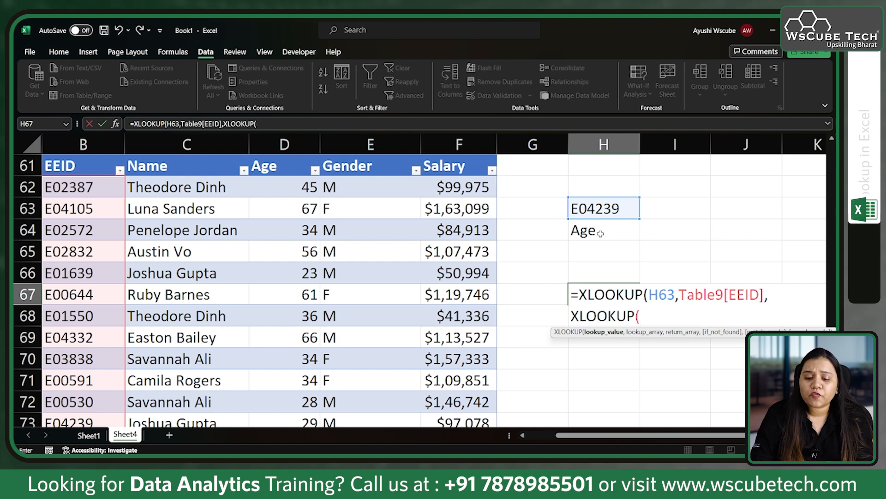
pyautogui.click(629, 226)
pyautogui.write(',')
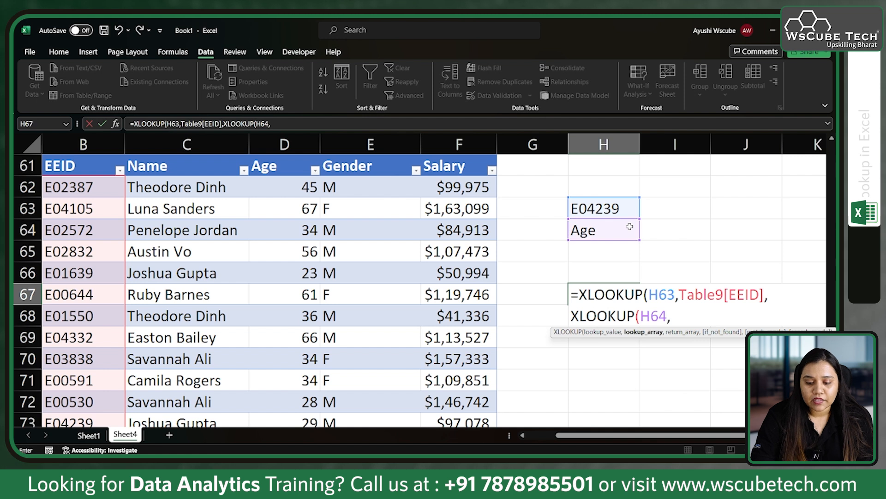
pyautogui.moveTo(205, 164); pyautogui.dragTo(444, 169)
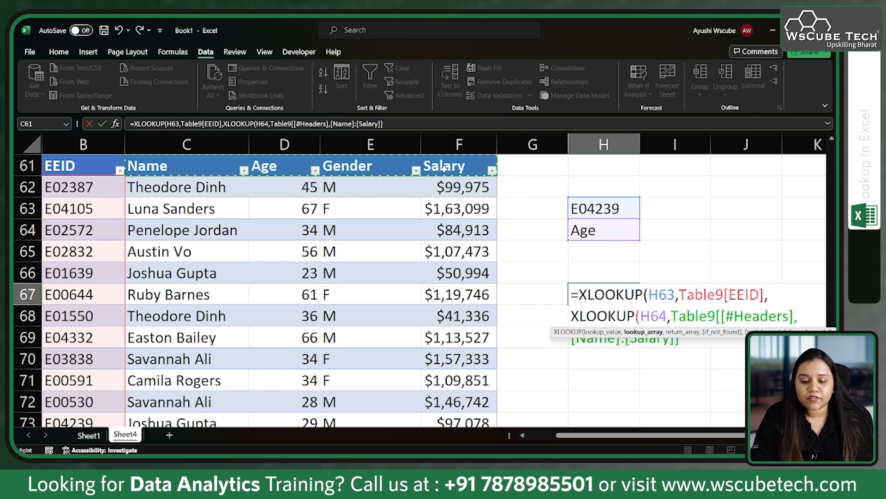
pyautogui.write(',')
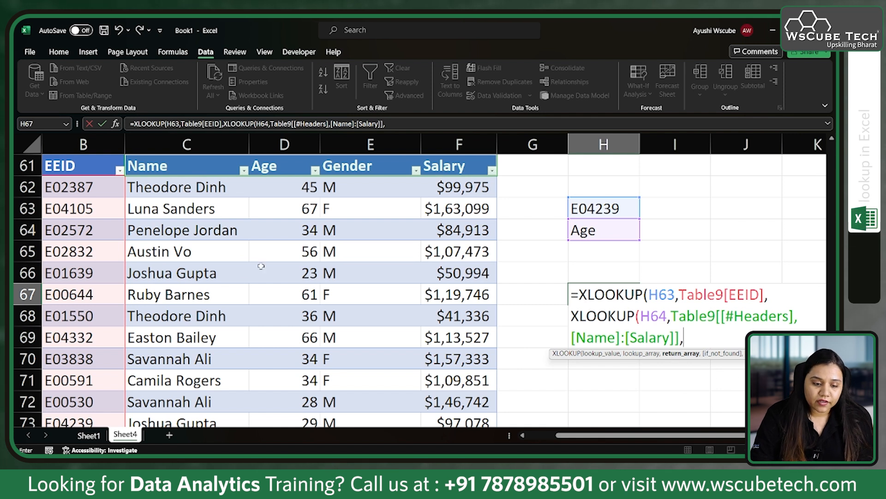
pyautogui.moveTo(206, 197); pyautogui.dragTo(464, 376)
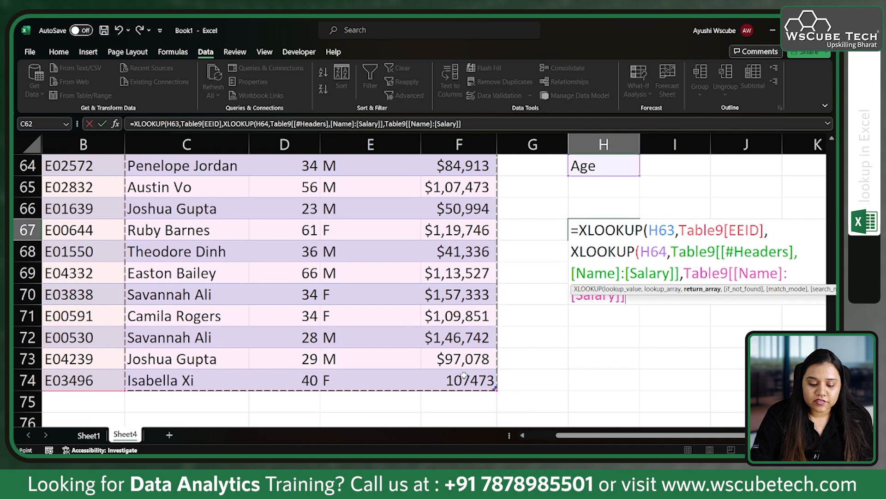
pyautogui.write(')')
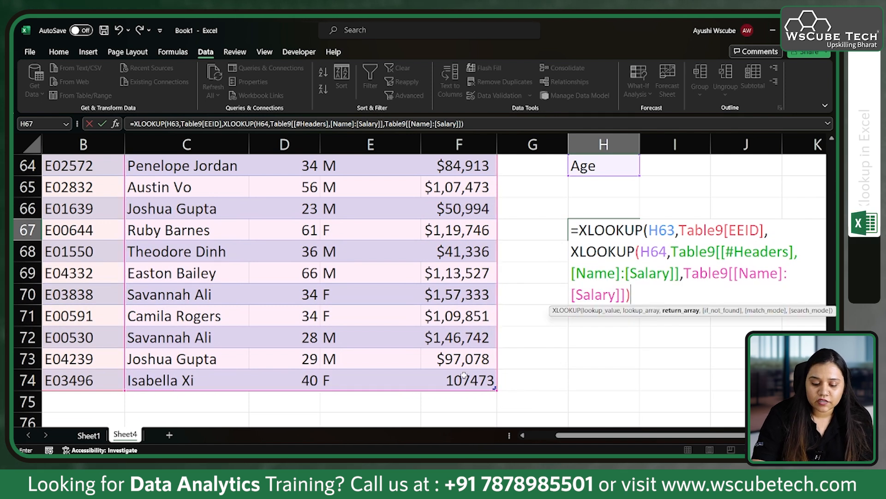
pyautogui.write(')')
pyautogui.press('Return')
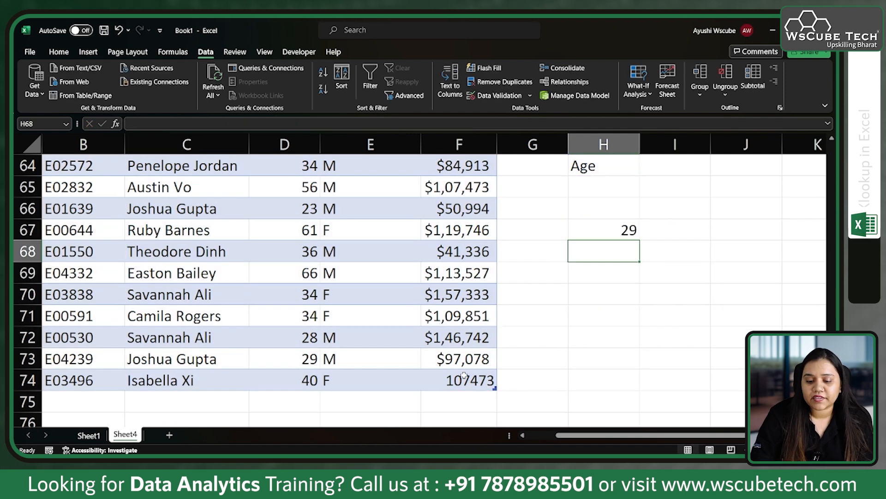
# Compare the age in H67 with table row 73, and set H63 to row 70's employee ID to check that row as well
pyautogui.scroll(1, 578, 342)
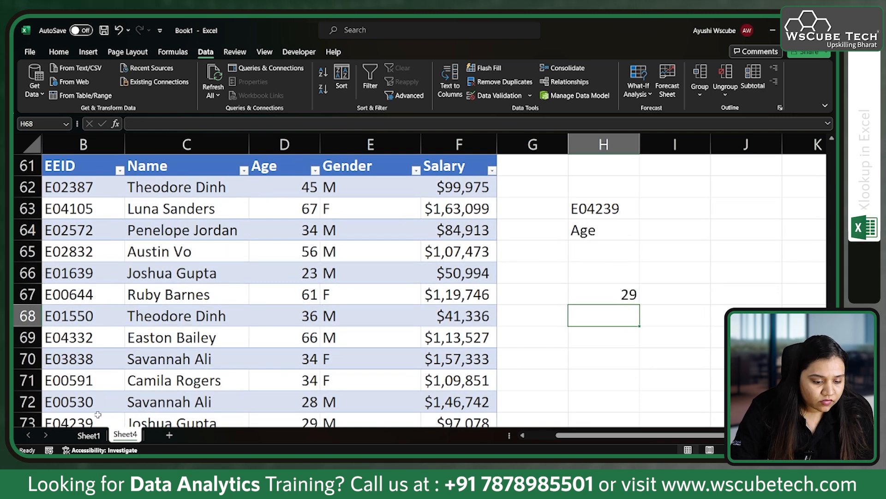
pyautogui.scroll(-2, 98, 414)
pyautogui.click(87, 273)
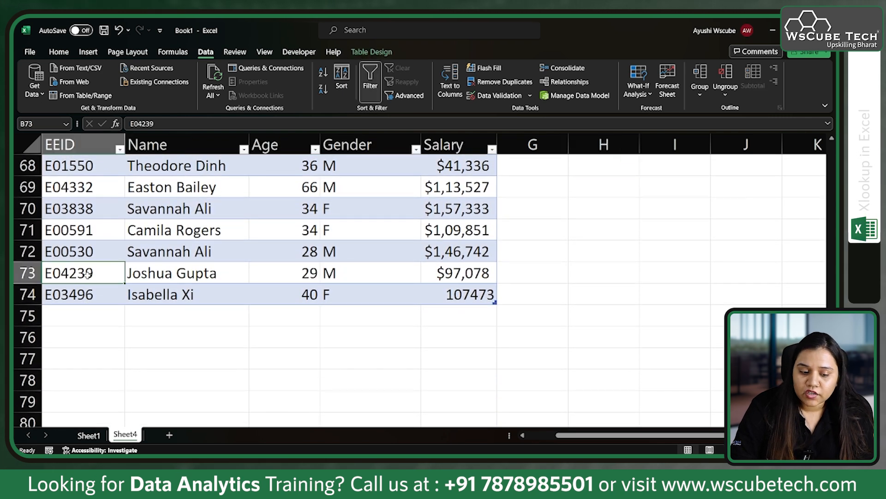
pyautogui.click(271, 280)
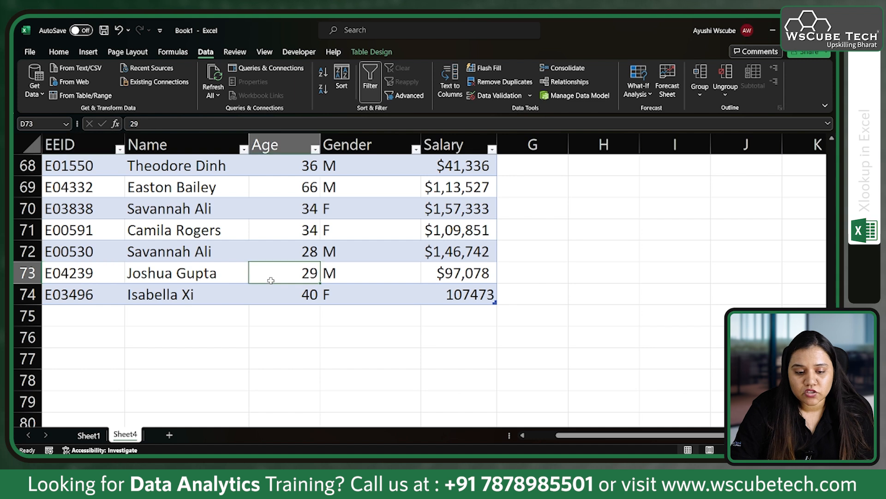
pyautogui.scroll(3, 268, 259)
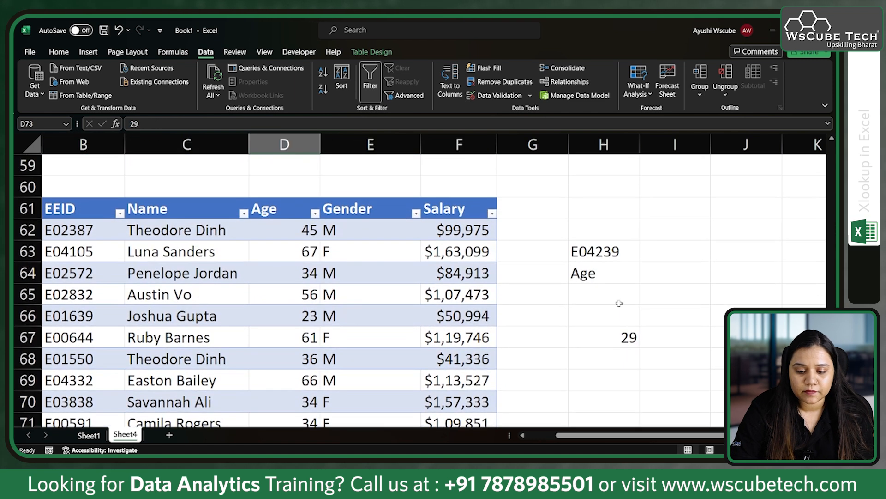
pyautogui.click(604, 257)
pyautogui.click(645, 257)
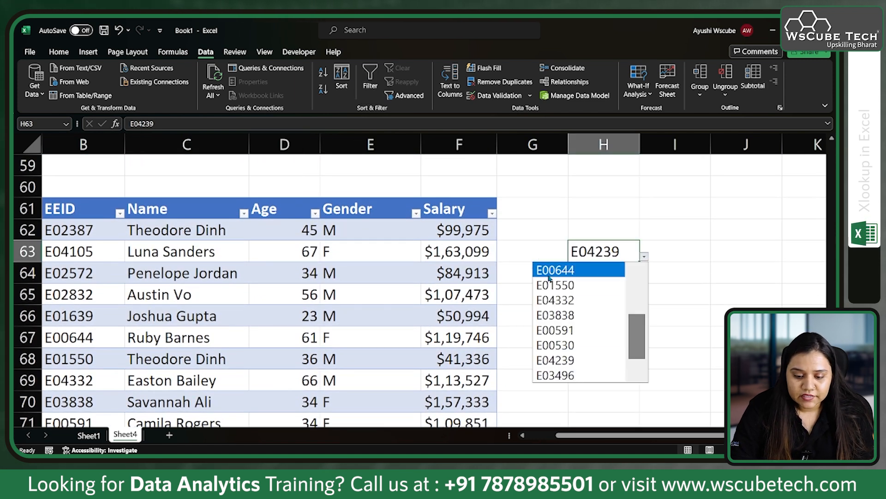
pyautogui.click(557, 314)
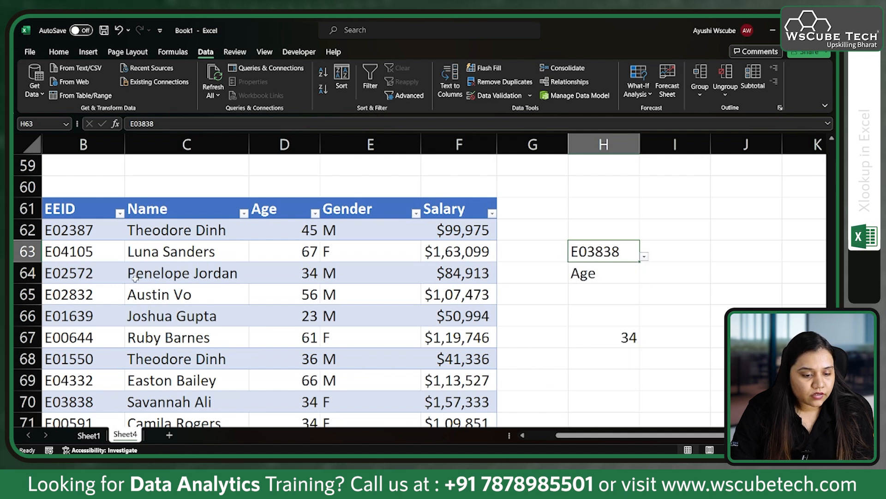
pyautogui.click(87, 398)
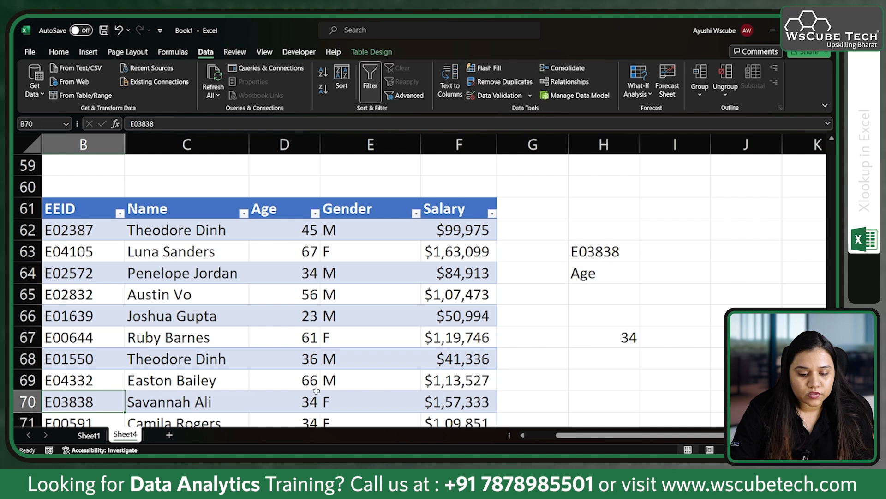
# Set H64 to Salary and then to Name to test what the nested lookup in H67 returns
pyautogui.click(611, 271)
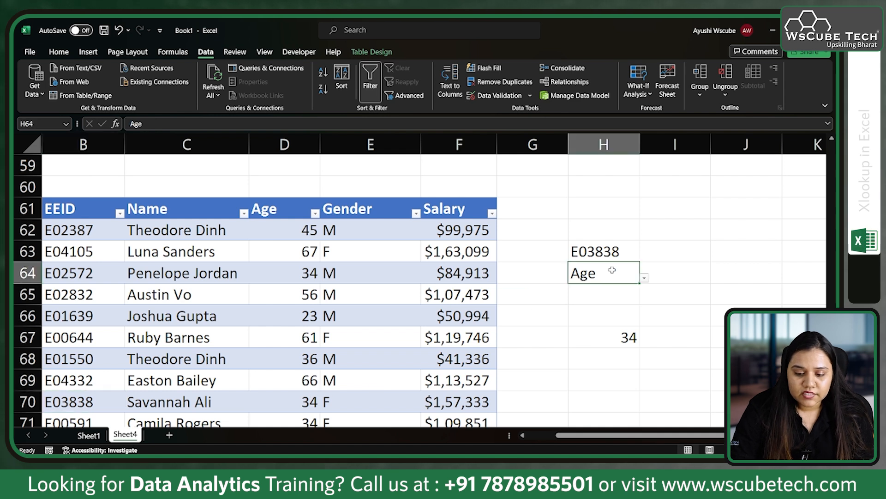
pyautogui.click(644, 276)
pyautogui.click(615, 355)
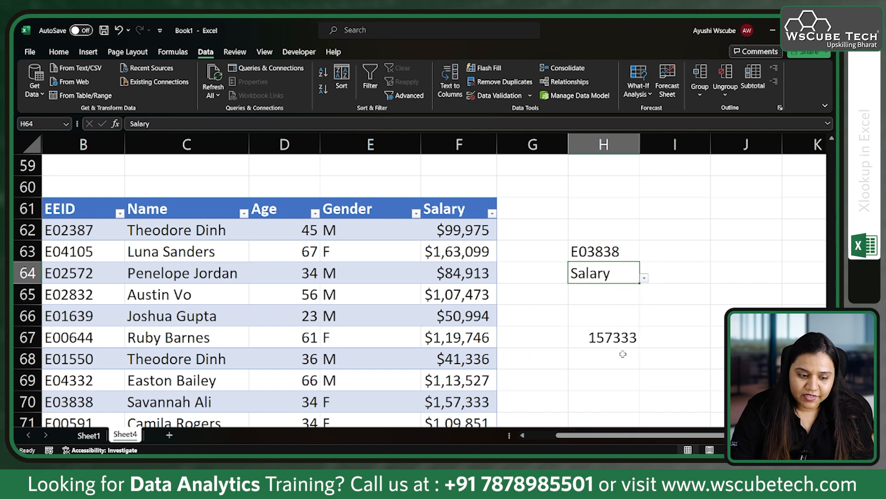
pyautogui.click(643, 278)
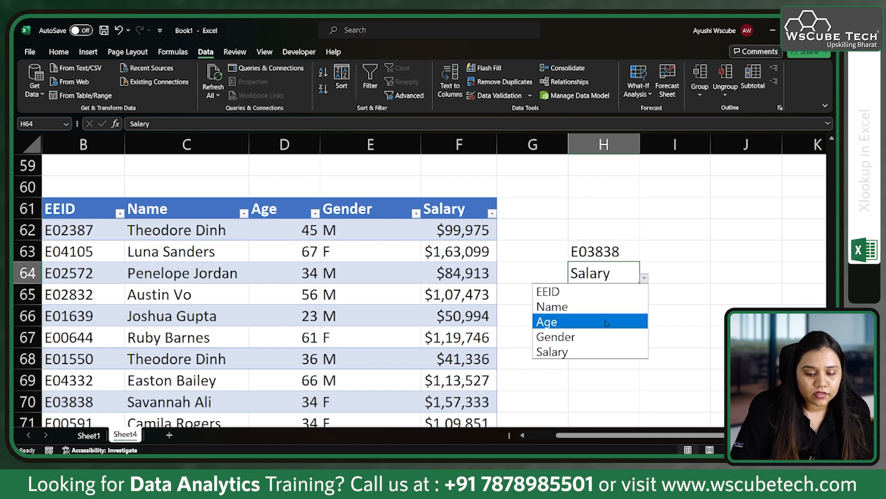
pyautogui.click(586, 308)
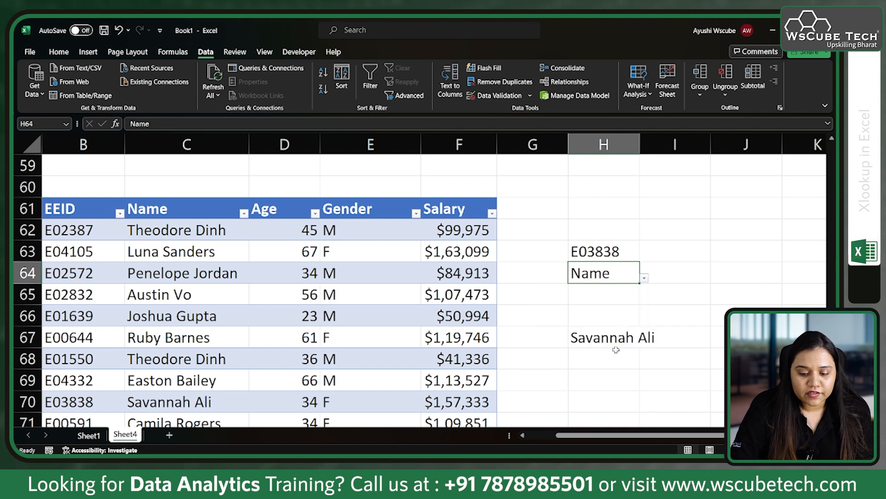
# Choose EEID in H64 to test the lookup with a header outside the formula's Name-to-Salary range
pyautogui.click(645, 278)
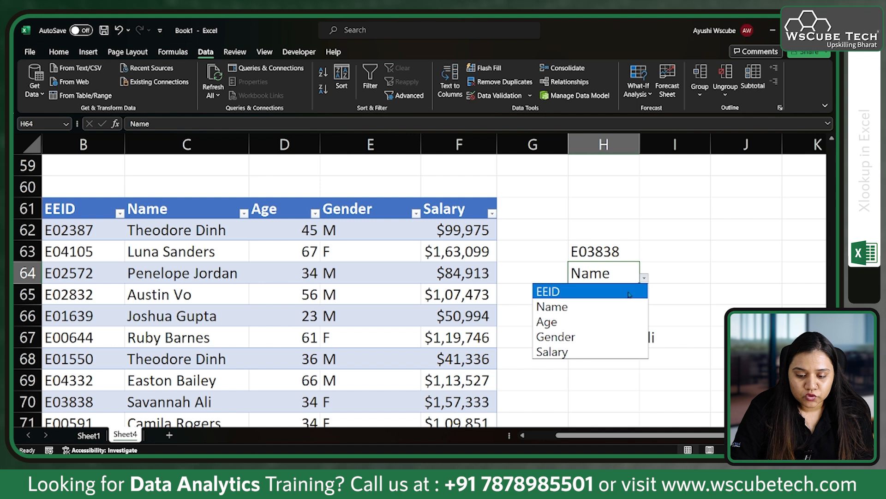
pyautogui.click(629, 290)
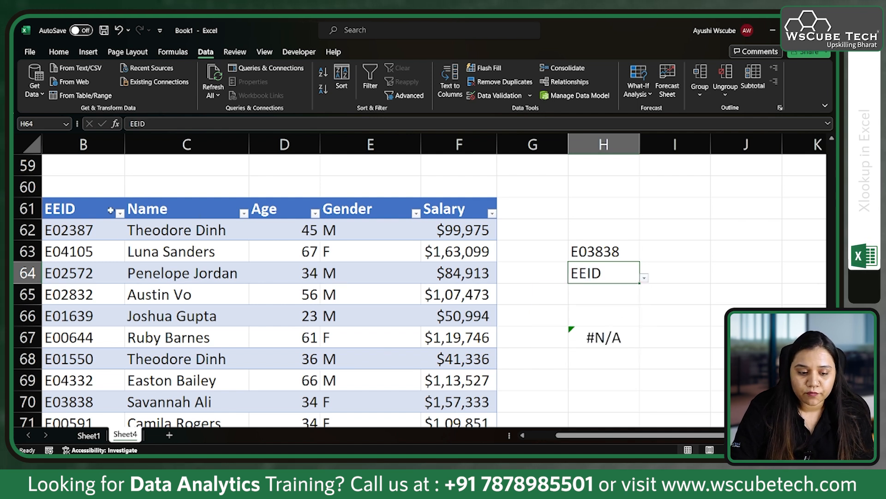
pyautogui.click(645, 278)
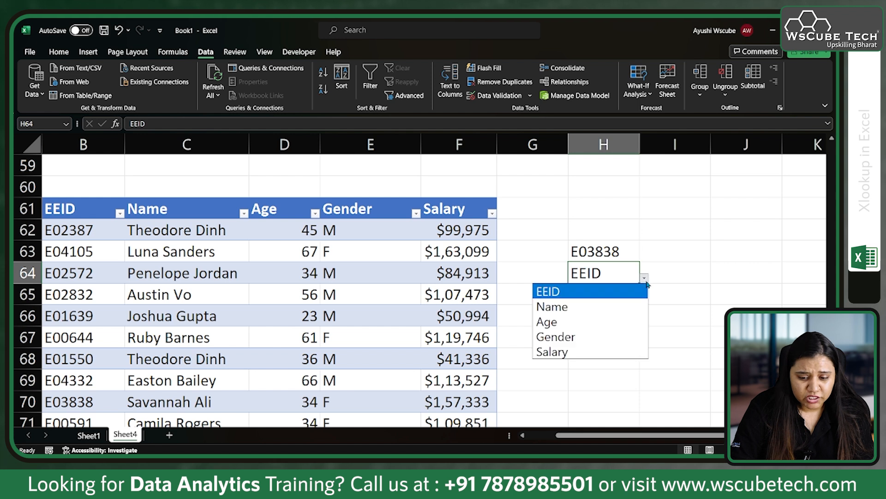
pyautogui.press('Escape')
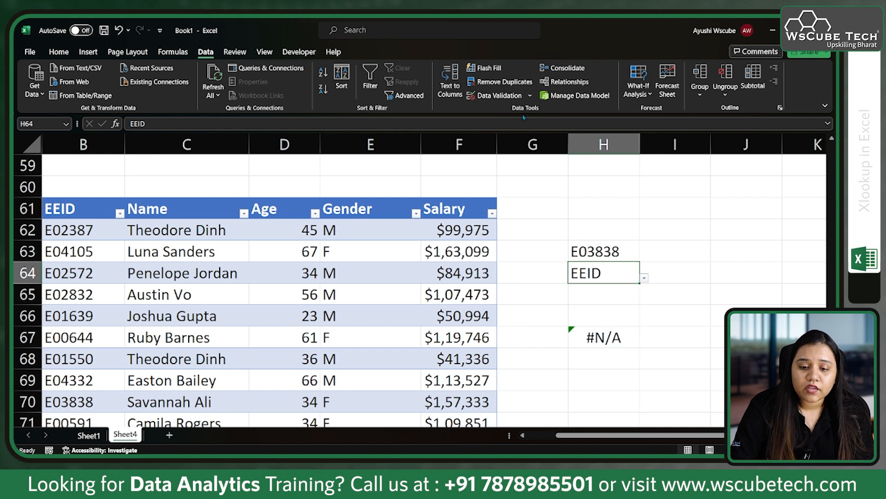
# Change the source of H64's dropdown list to the Name-to-Salary headers, C61:F61, leaving out EEID
pyautogui.click(508, 96)
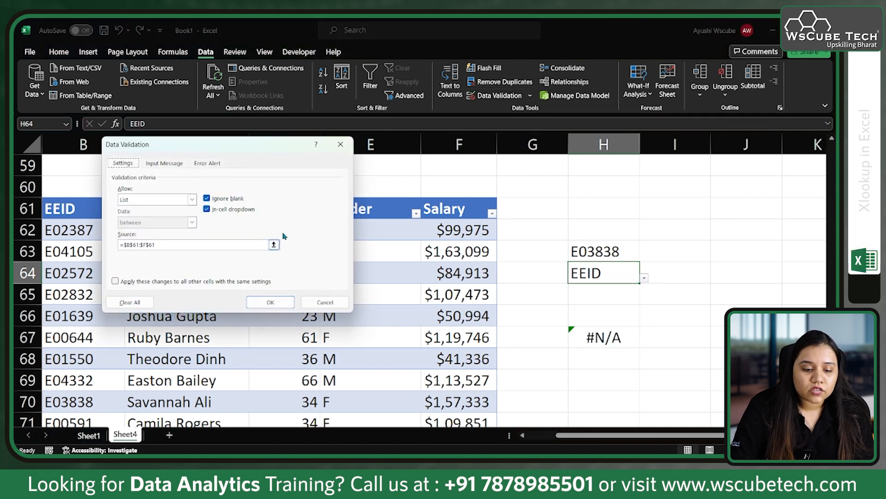
pyautogui.click(274, 245)
pyautogui.moveTo(144, 212); pyautogui.dragTo(462, 210)
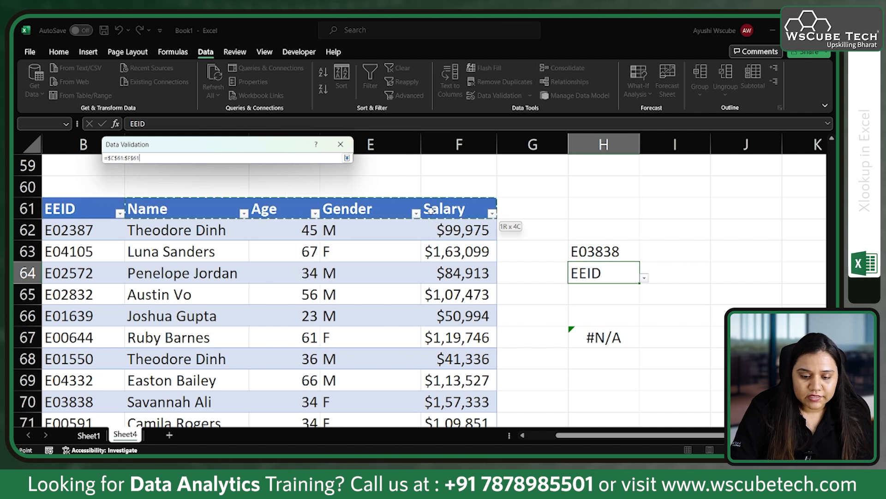
pyautogui.press('Return')
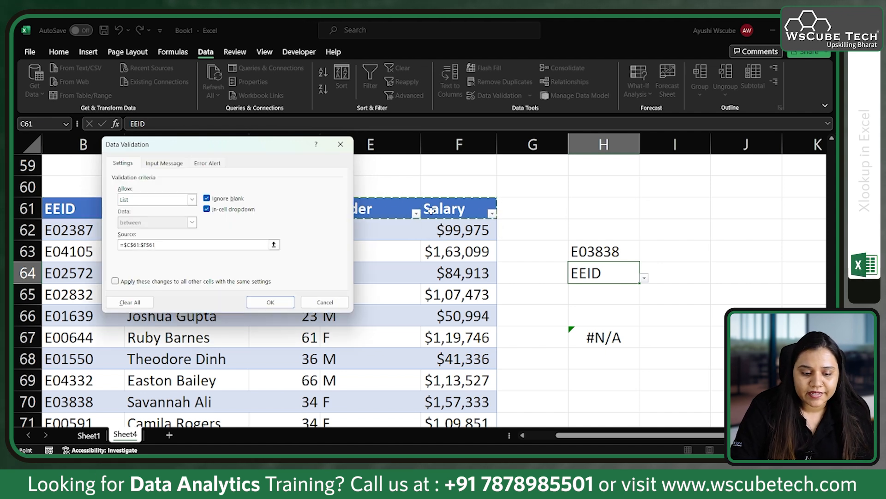
pyautogui.click(271, 302)
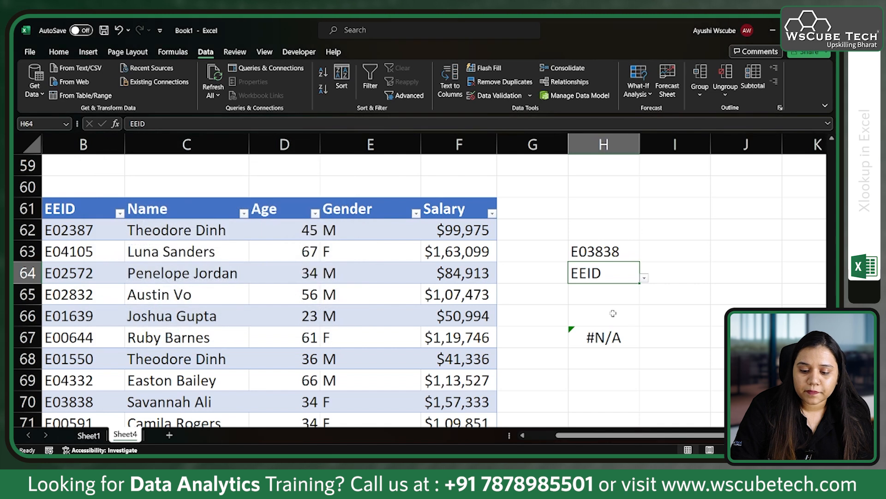
# Pick Age and then Gender from the revised list in H64 to test the nested lookup in H67
pyautogui.click(644, 277)
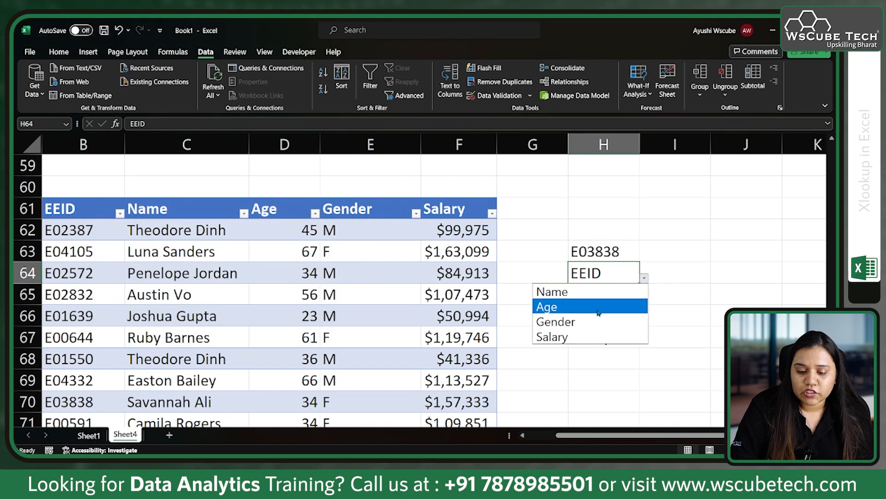
pyautogui.click(598, 307)
pyautogui.click(644, 278)
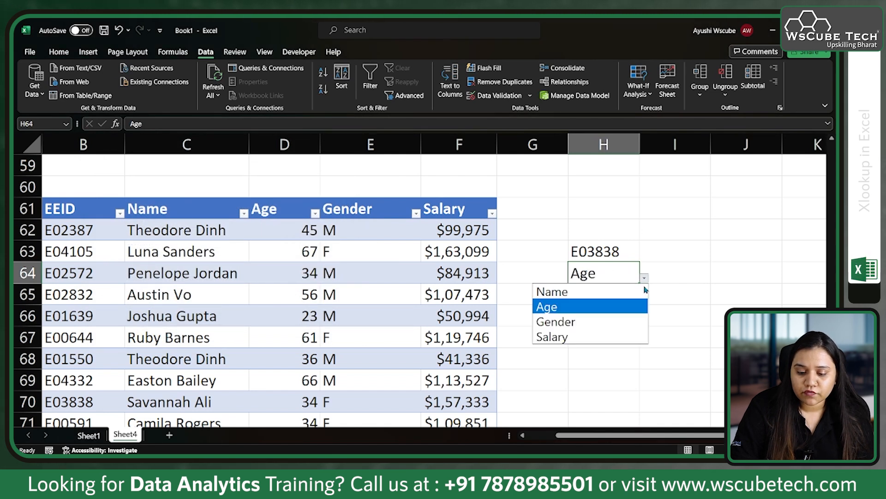
pyautogui.click(606, 325)
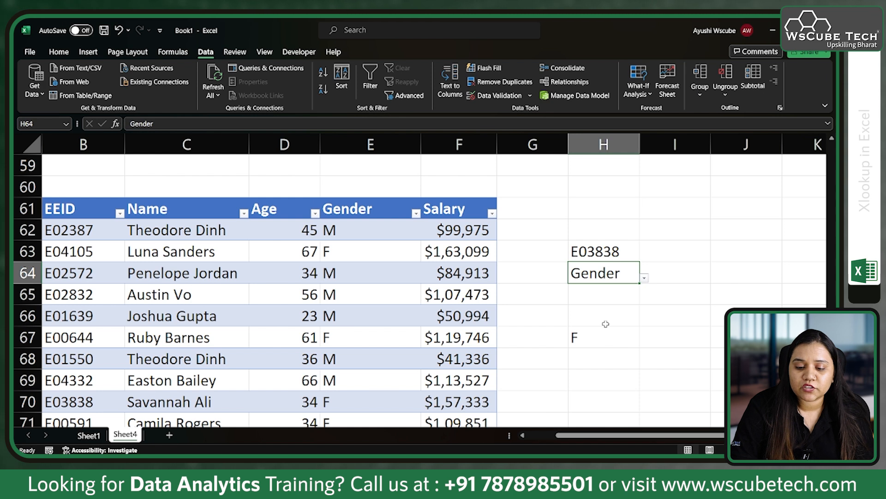
# Set H63 to the employee ID from table row 72 and H64 to Age to look up that employee's age
pyautogui.click(620, 258)
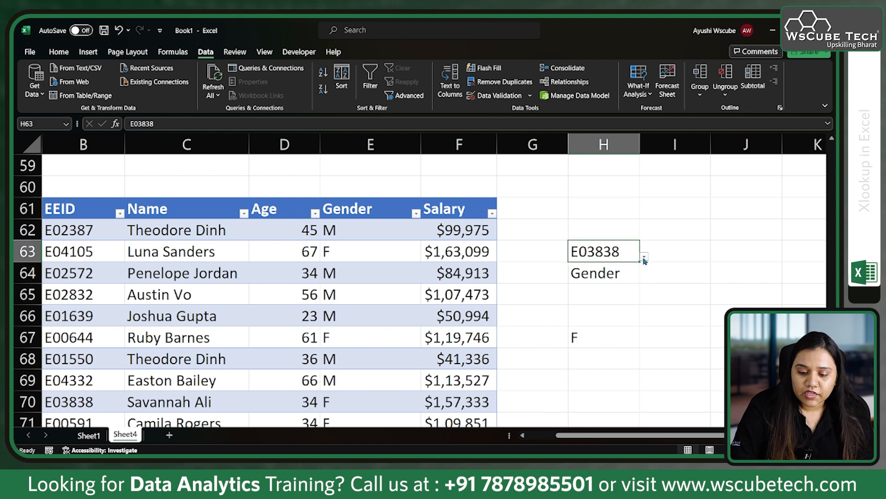
pyautogui.click(644, 256)
pyautogui.click(595, 345)
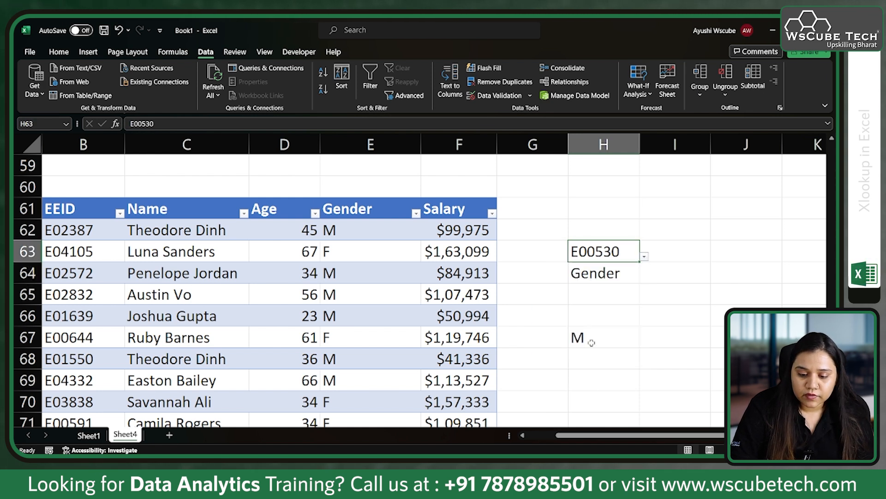
pyautogui.click(623, 275)
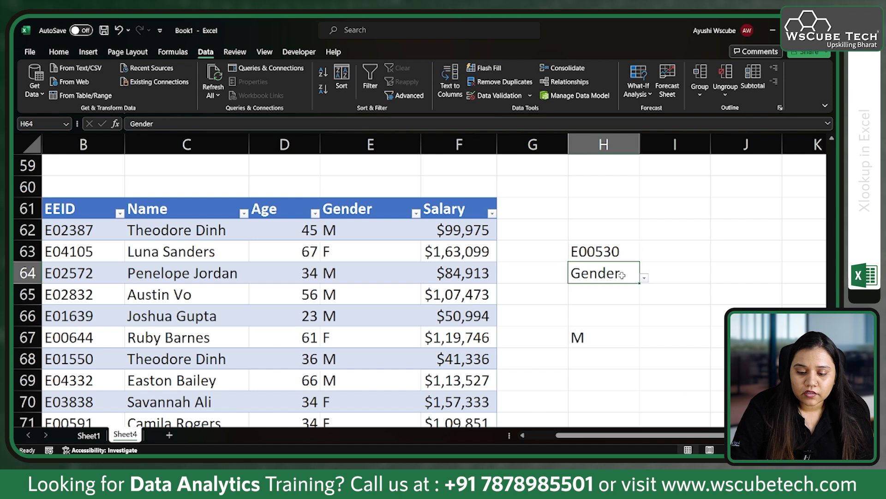
pyautogui.click(644, 279)
pyautogui.click(593, 307)
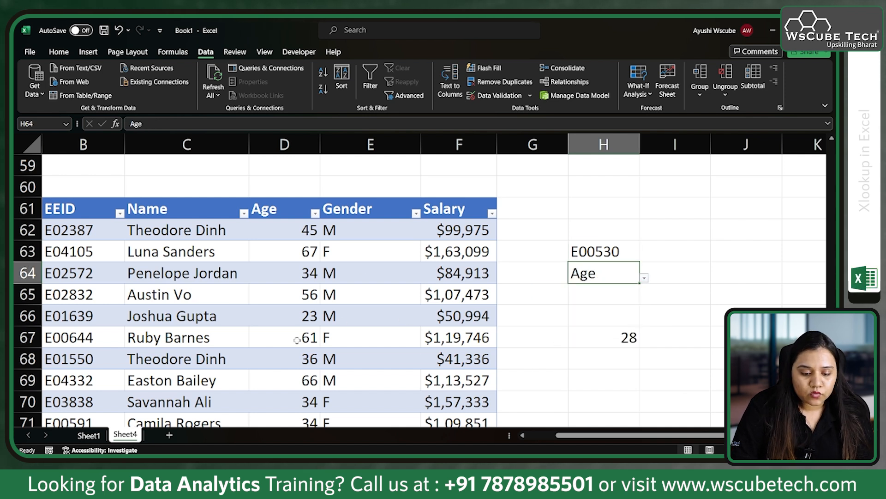
# Check the age returned in H67 against the employee's record in table row 72
pyautogui.scroll(-1, 318, 371)
pyautogui.click(184, 399)
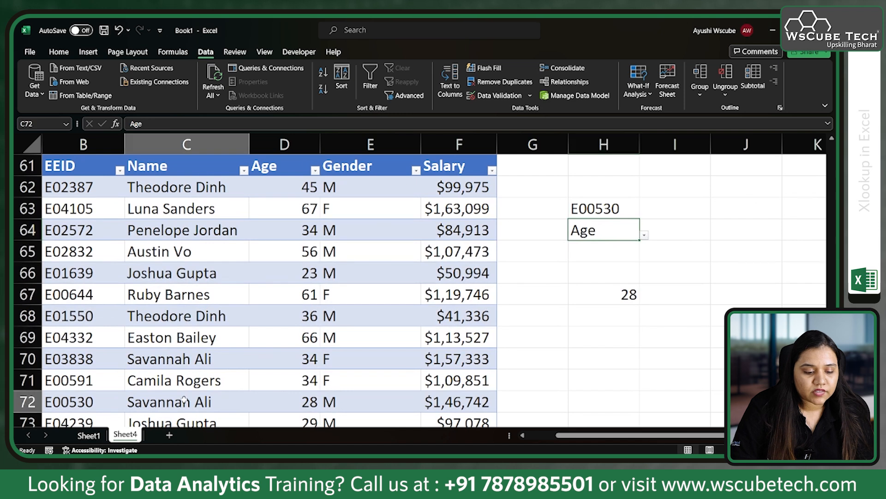
pyautogui.scroll(3, 407, 340)
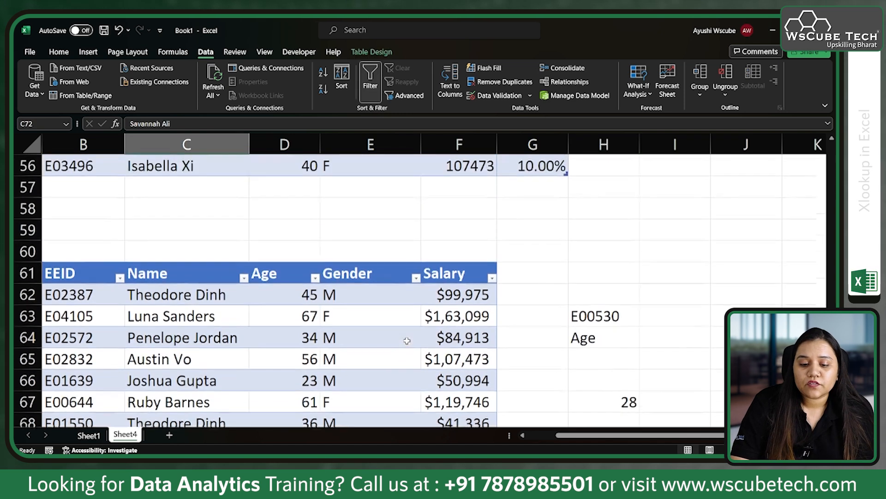
pyautogui.scroll(-2, 406, 340)
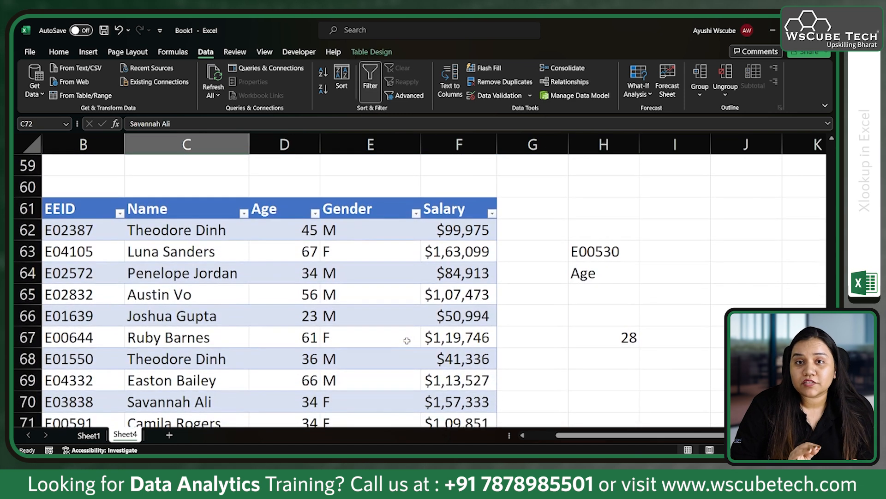